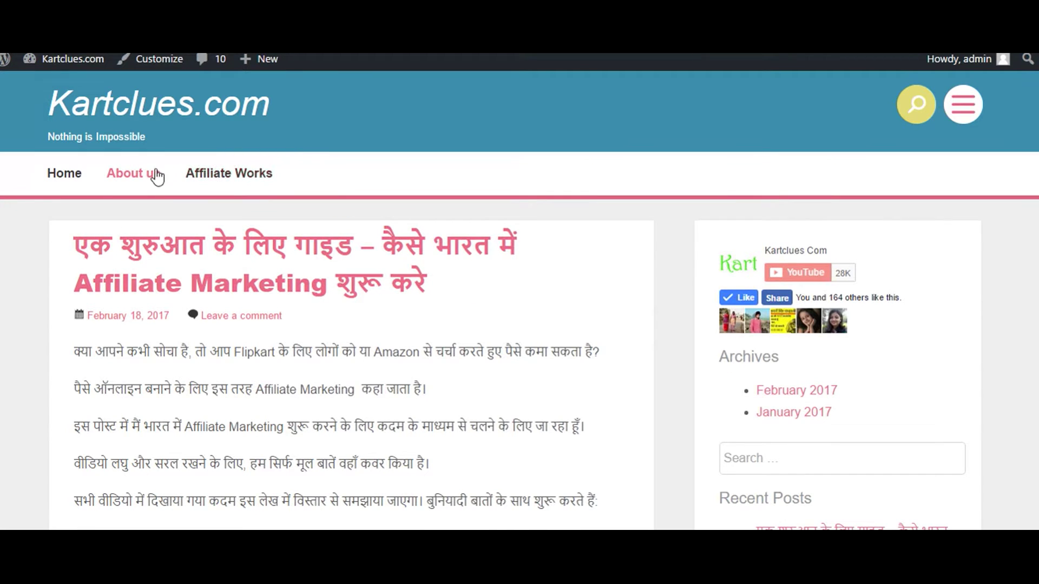
# Step: View the blog's About us page and the Affiliate Works category page
pyautogui.click(135, 174)
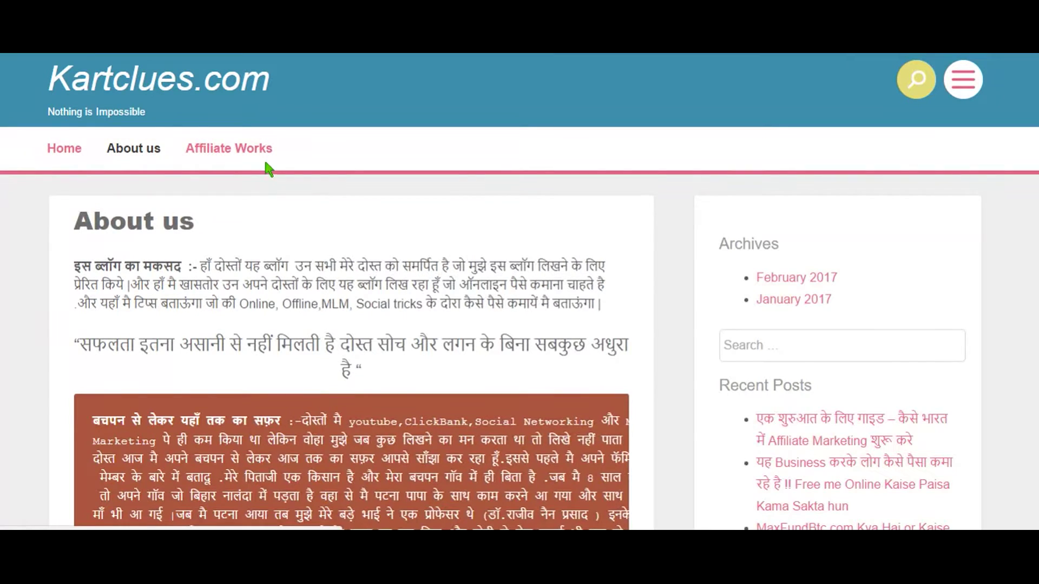
pyautogui.click(249, 154)
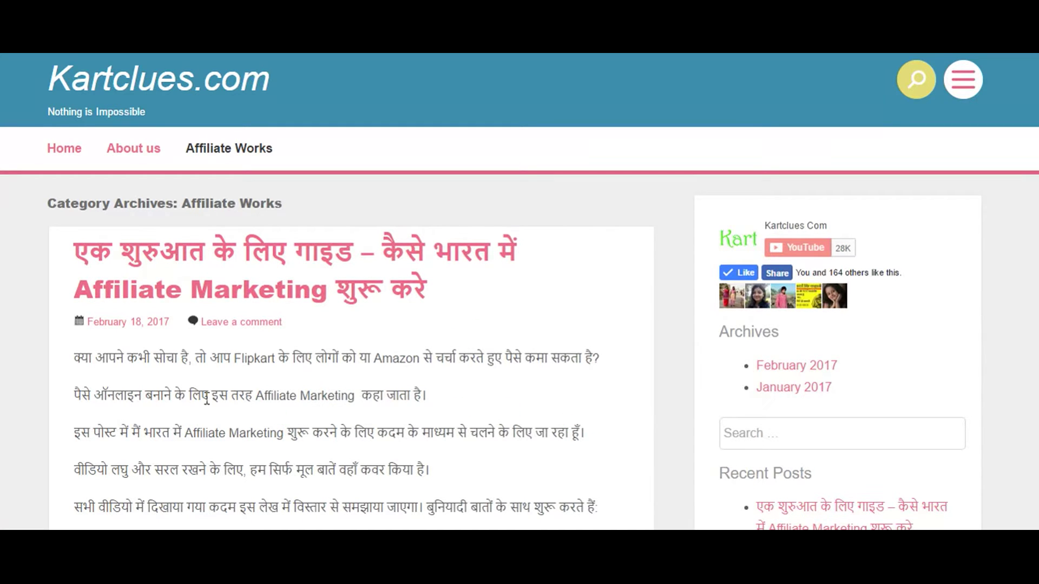
pyautogui.scroll(-4, 324, 379)
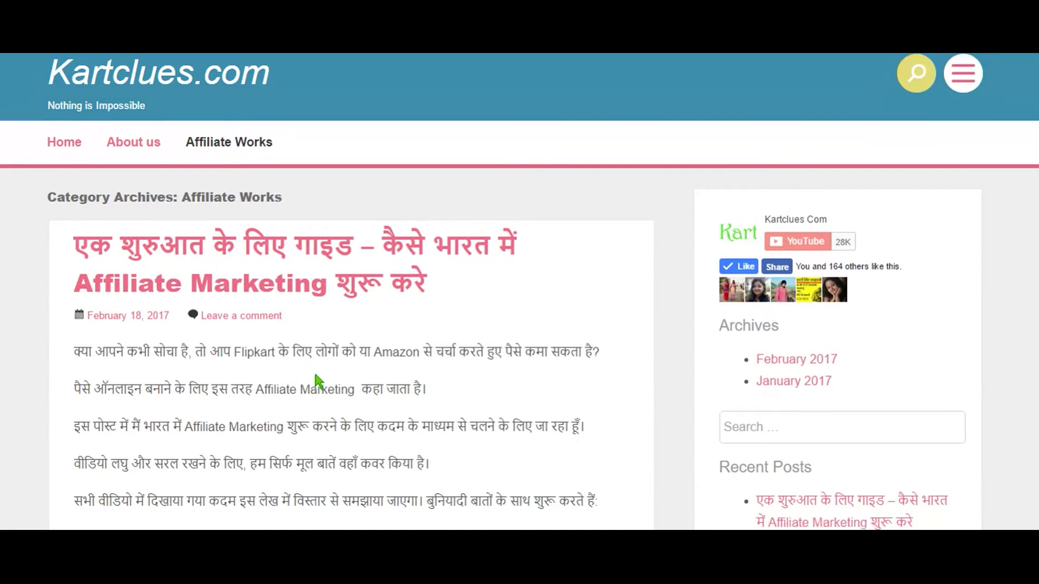
pyautogui.scroll(5, 332, 383)
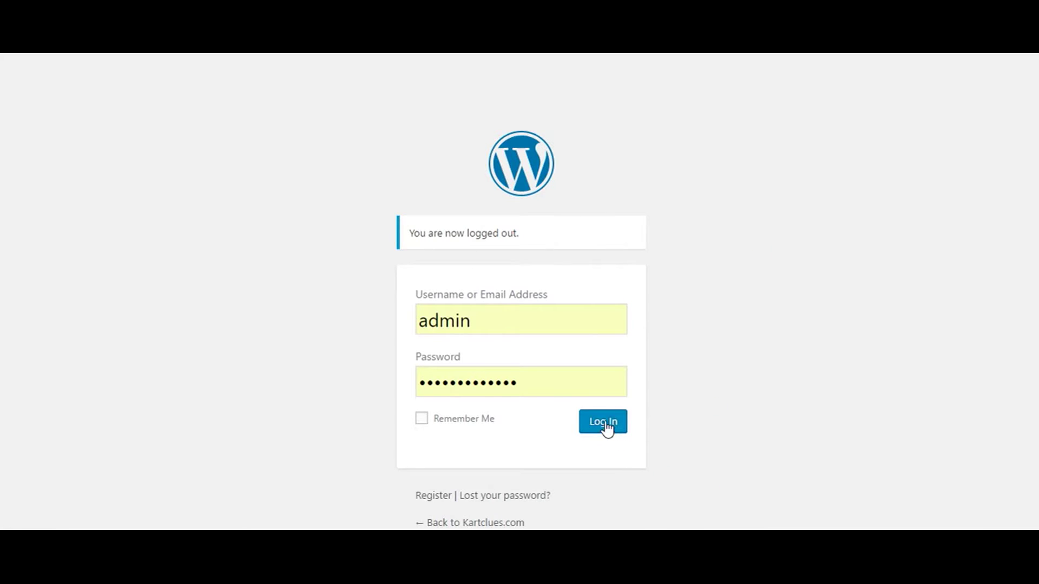
# Step: Log in to the site's WordPress admin and start a new page
pyautogui.click(605, 425)
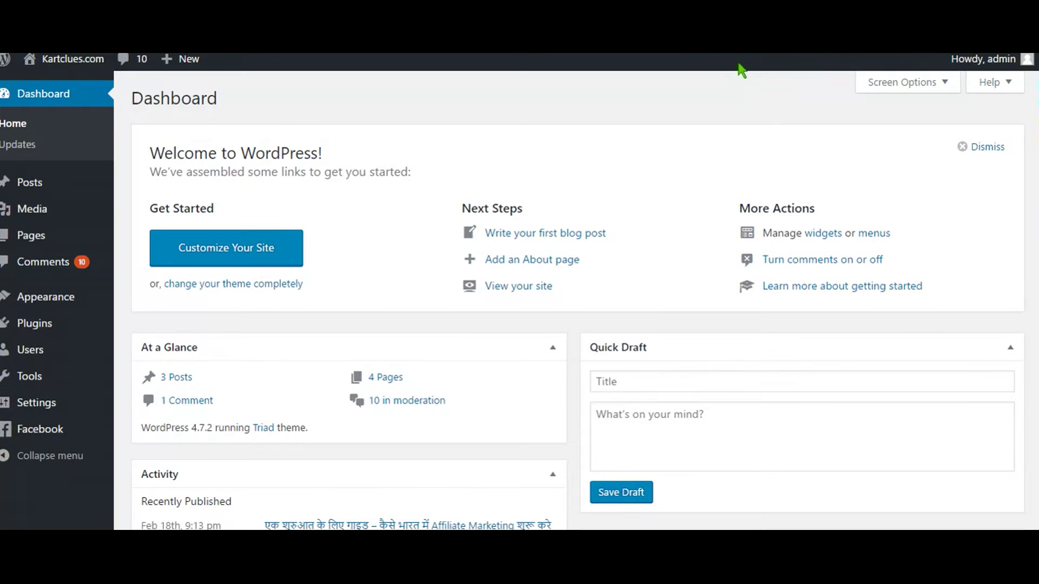
pyautogui.moveTo(28, 240)
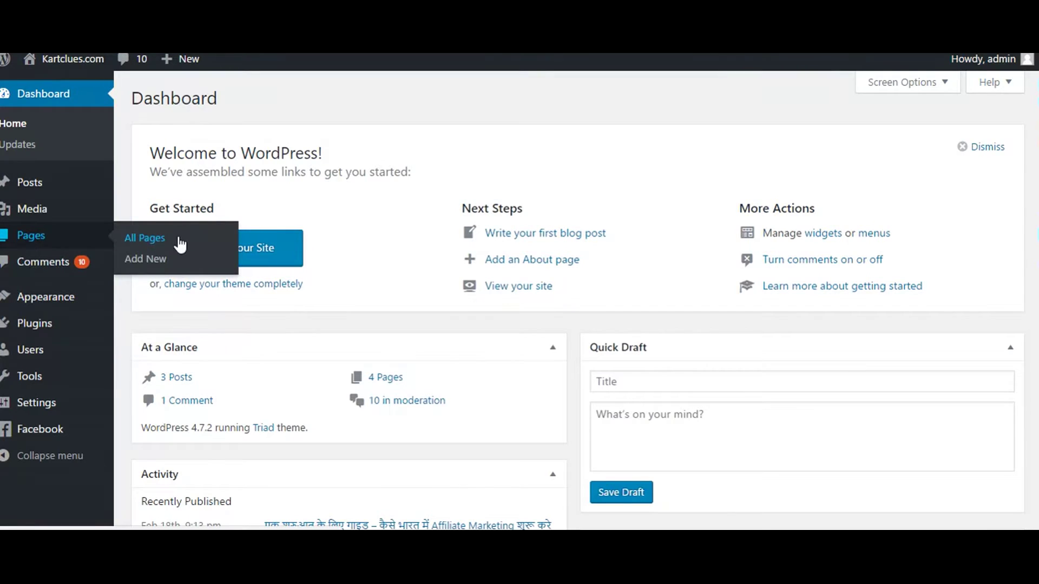
pyautogui.click(159, 261)
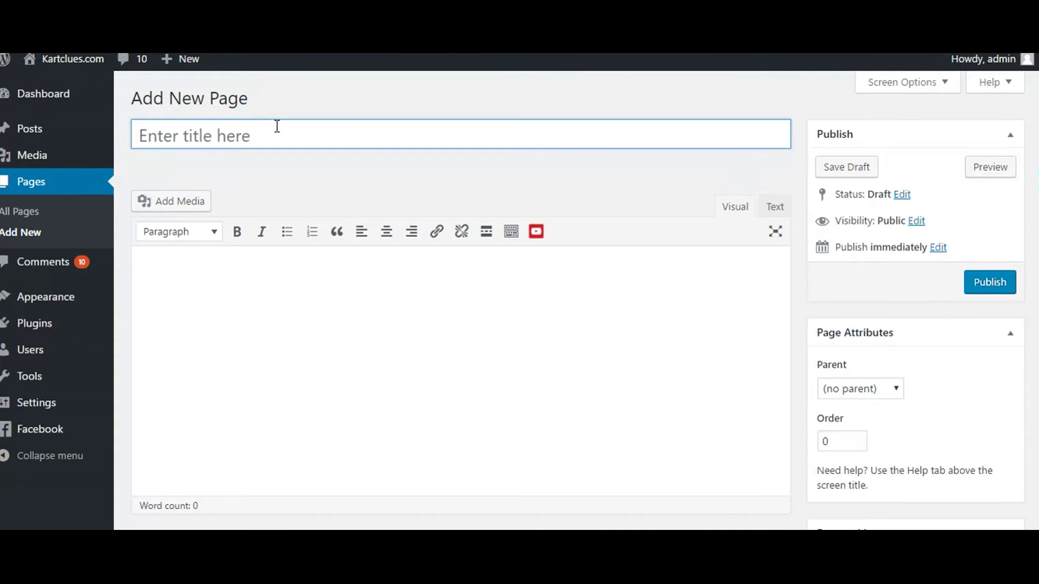
# Step: Title the new page "Contact us" and publish it, and open the list of all pages
pyautogui.click(277, 126)
pyautogui.write('CC')
pyautogui.press('BackSpace')
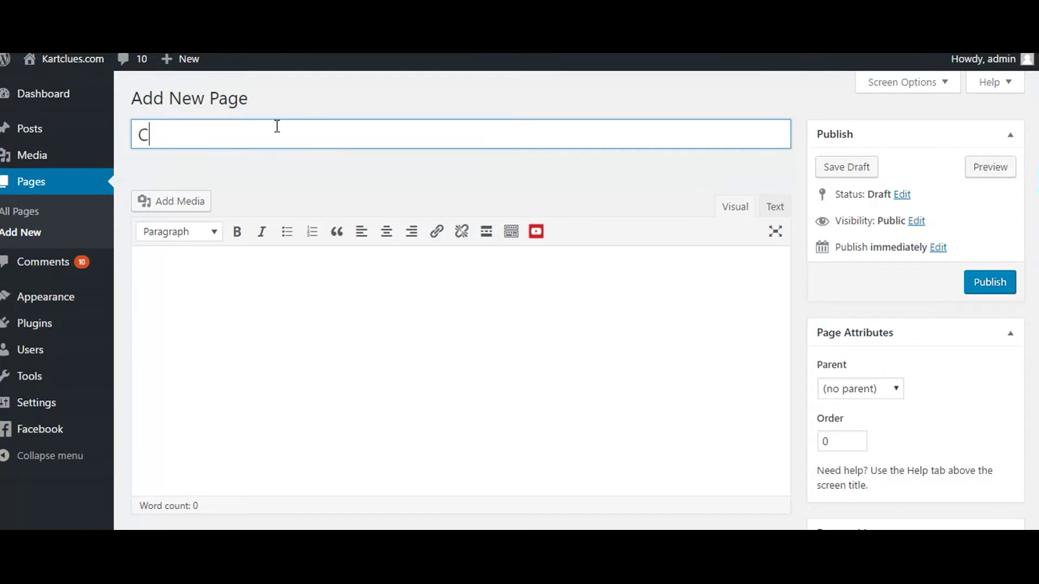
pyautogui.write('ontact us')
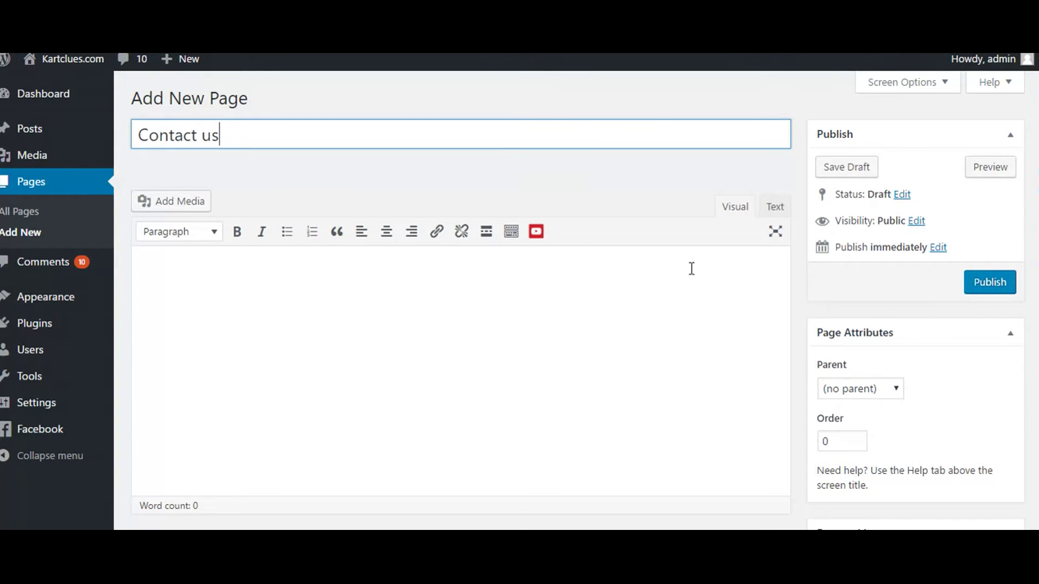
pyautogui.click(433, 163)
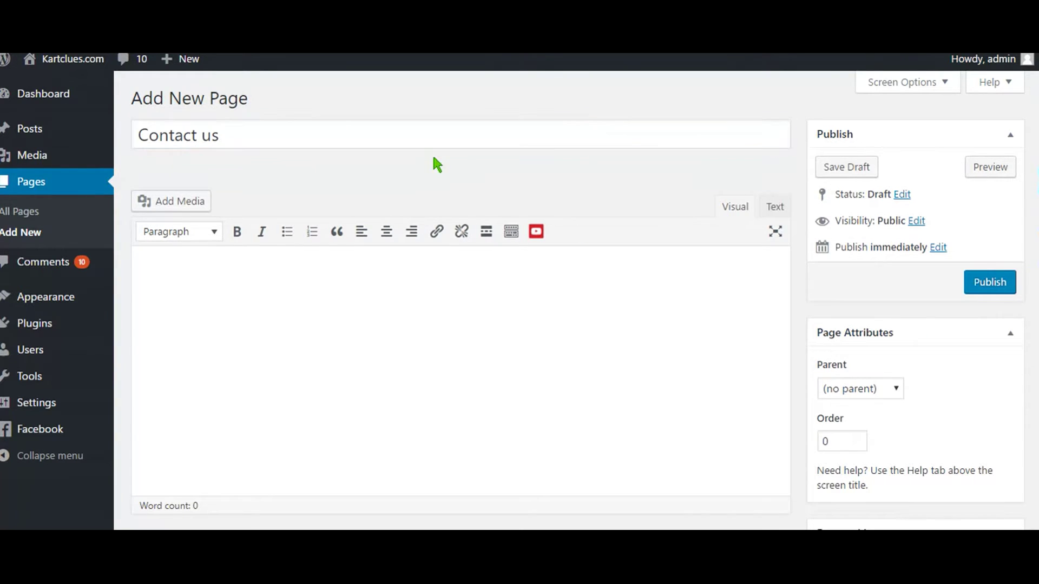
pyautogui.click(993, 288)
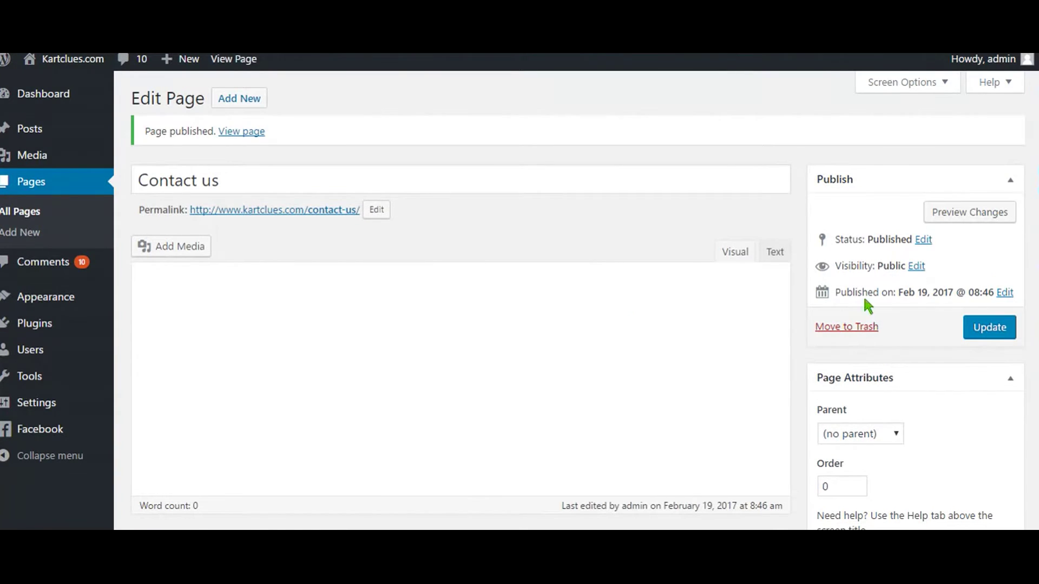
pyautogui.click(9, 214)
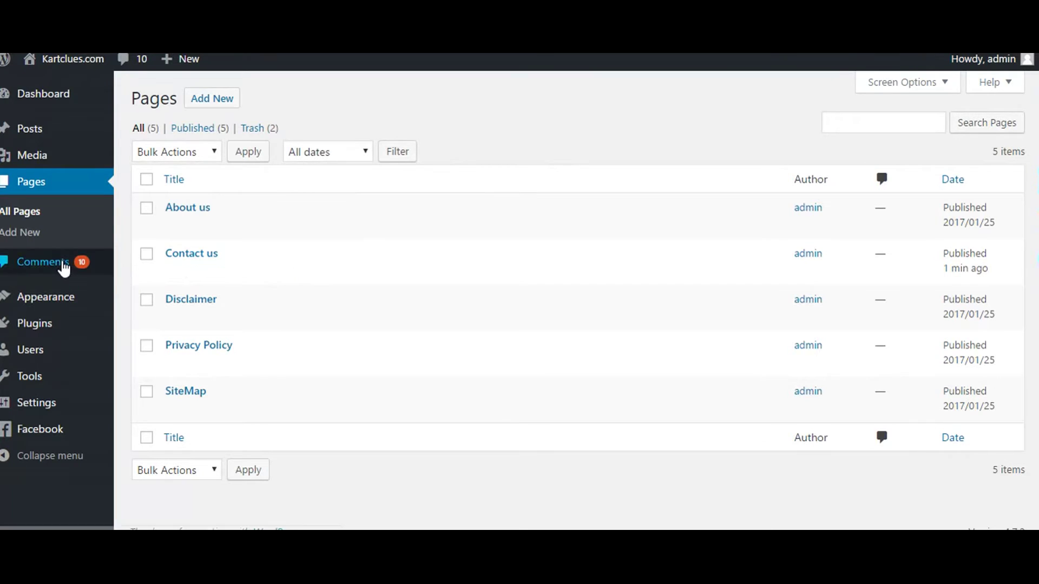
# Step: Add the Contact us page to the Menu1 navigation menu and save the menu
pyautogui.moveTo(69, 351)
pyautogui.moveTo(64, 303)
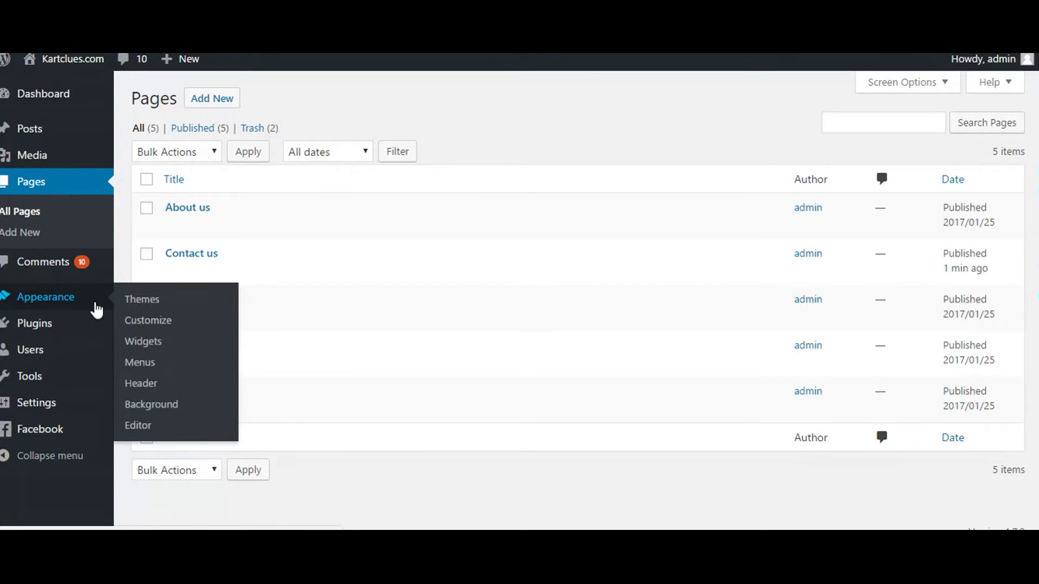
pyautogui.click(155, 369)
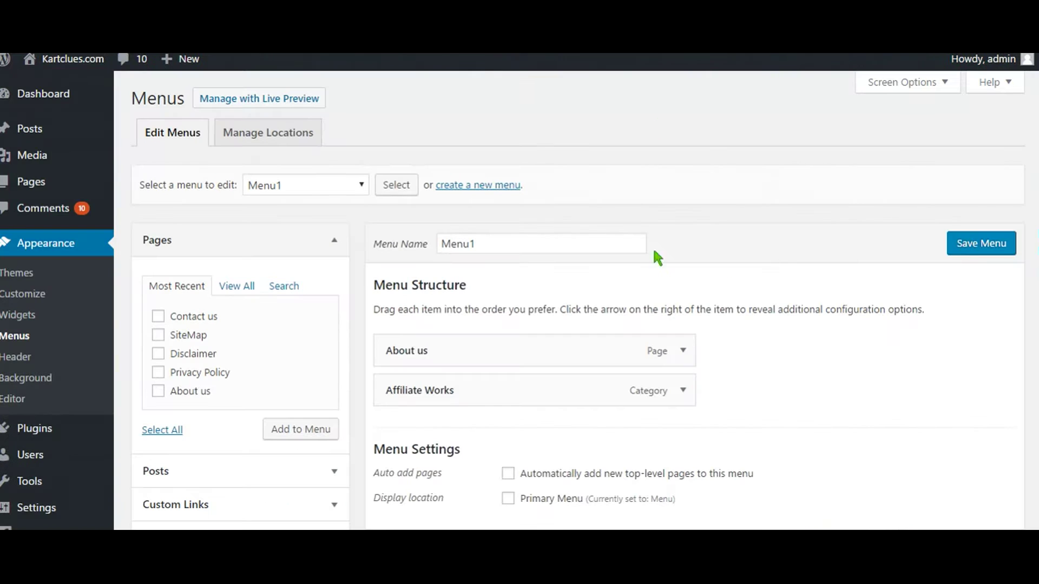
pyautogui.click(158, 317)
pyautogui.click(308, 432)
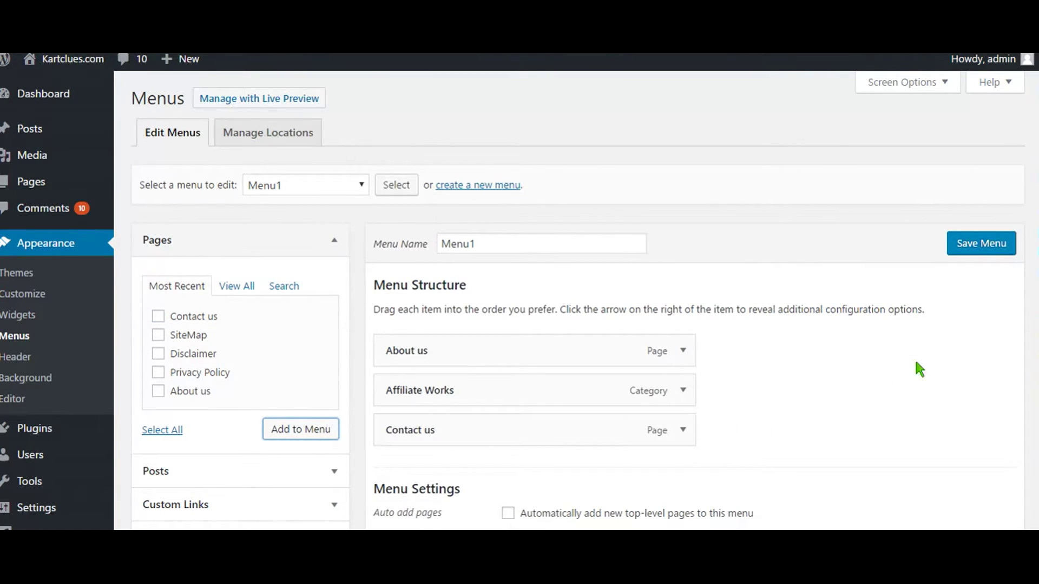
pyautogui.click(982, 248)
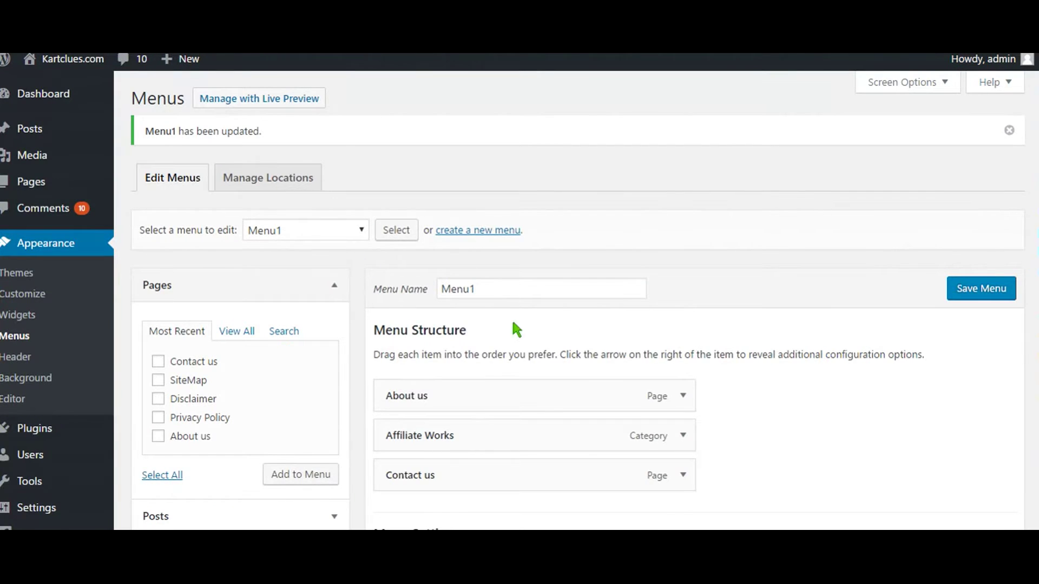
pyautogui.scroll(-1, 514, 400)
pyautogui.scroll(-3, 516, 405)
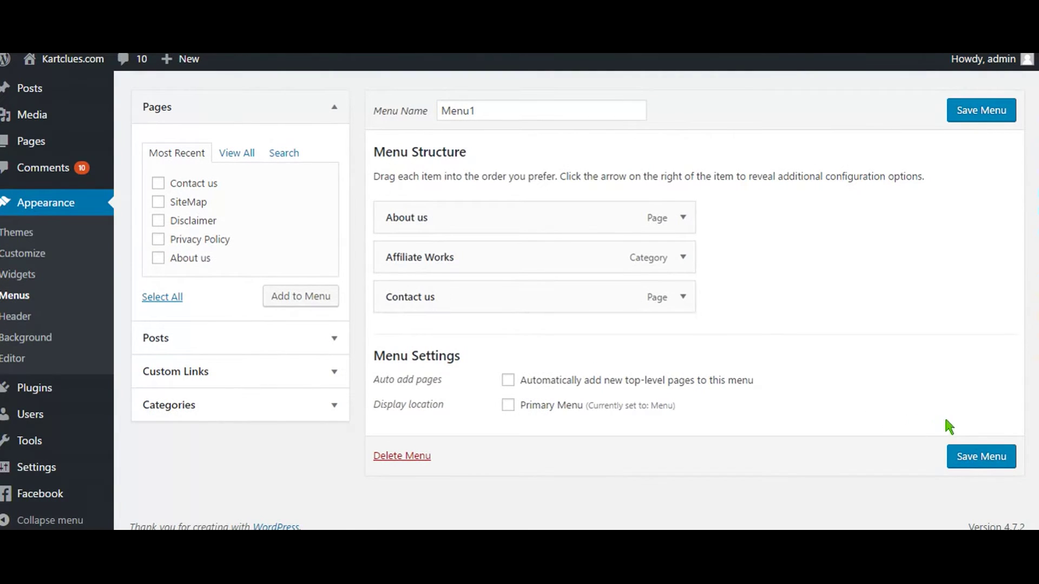
pyautogui.click(979, 461)
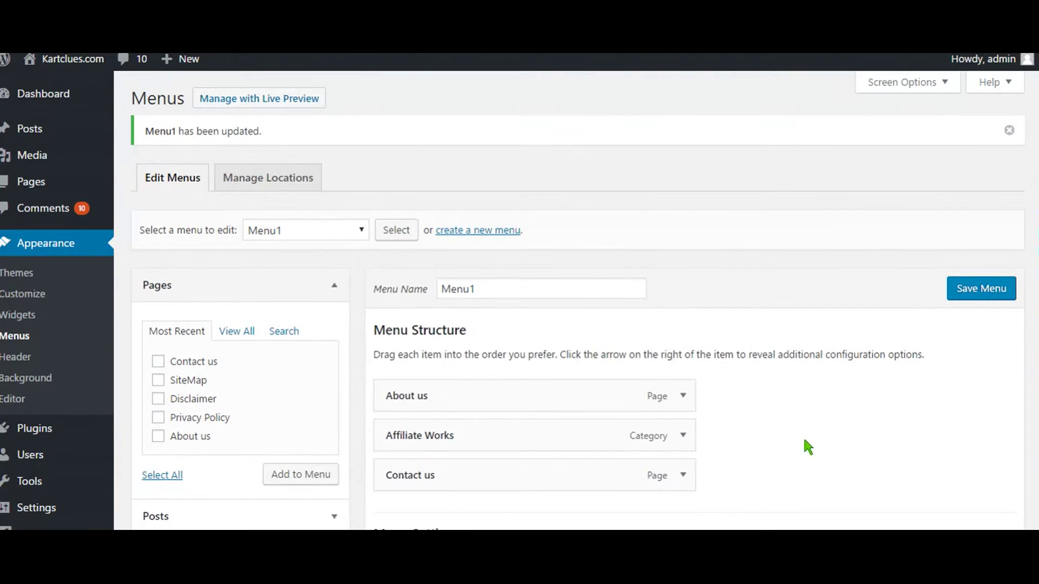
# Step: Check which menu is assigned to the theme's Primary Menu location
pyautogui.click(265, 182)
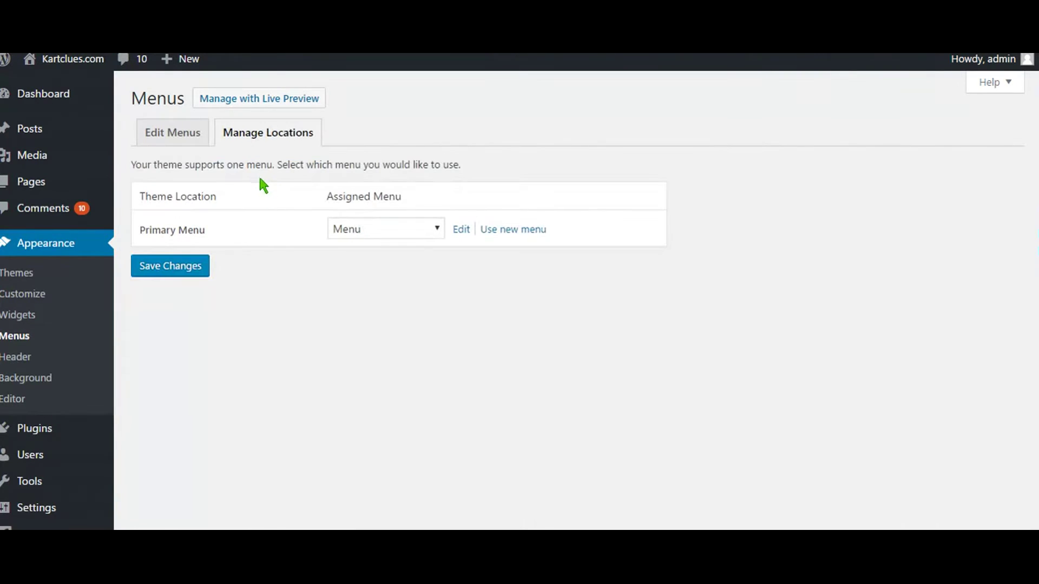
pyautogui.click(438, 233)
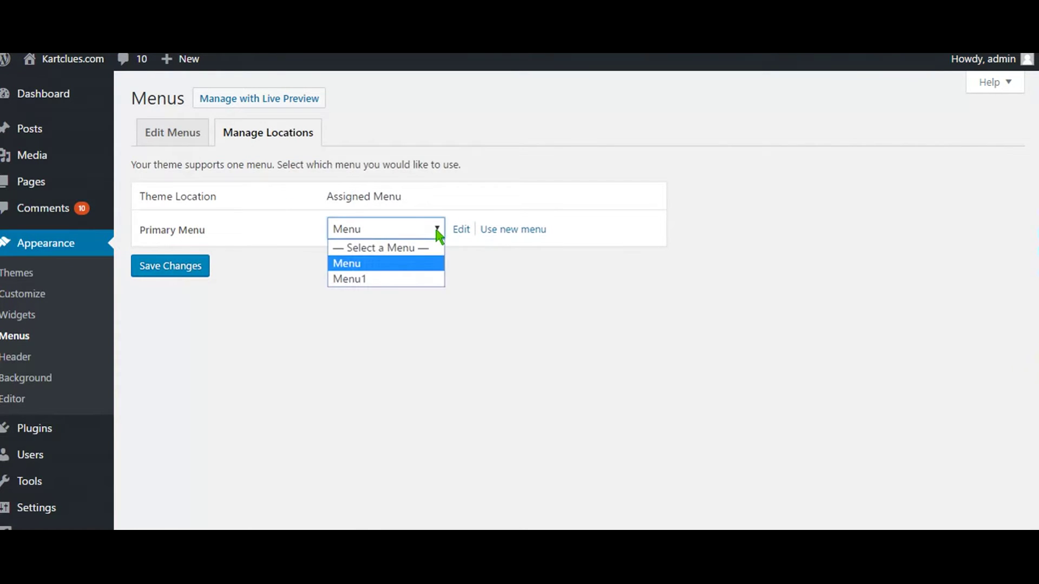
pyautogui.click(438, 232)
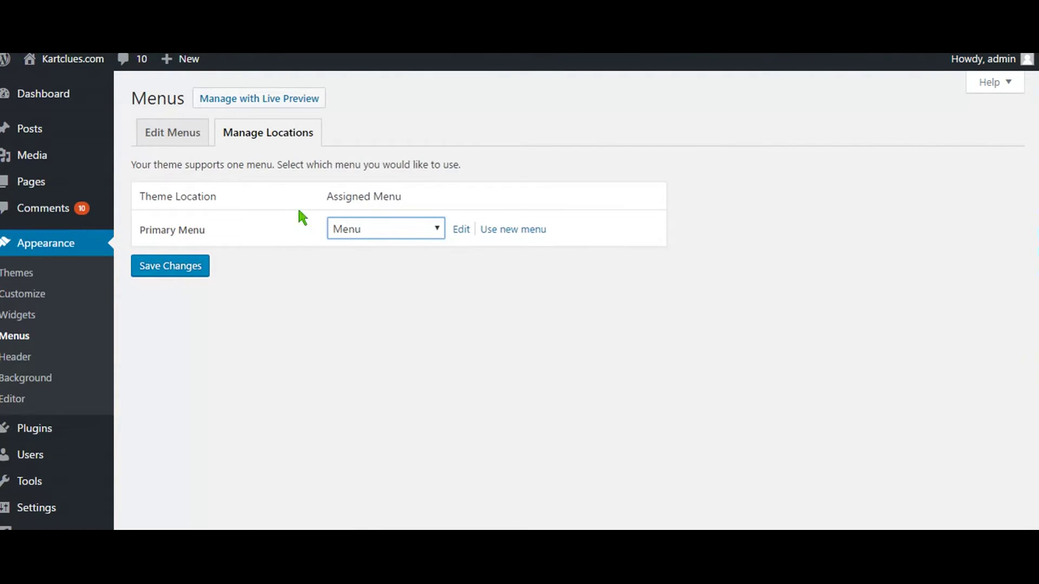
# Step: Return to menu editing and load "Menu (Primary Menu)" in place of Menu1
pyautogui.click(183, 135)
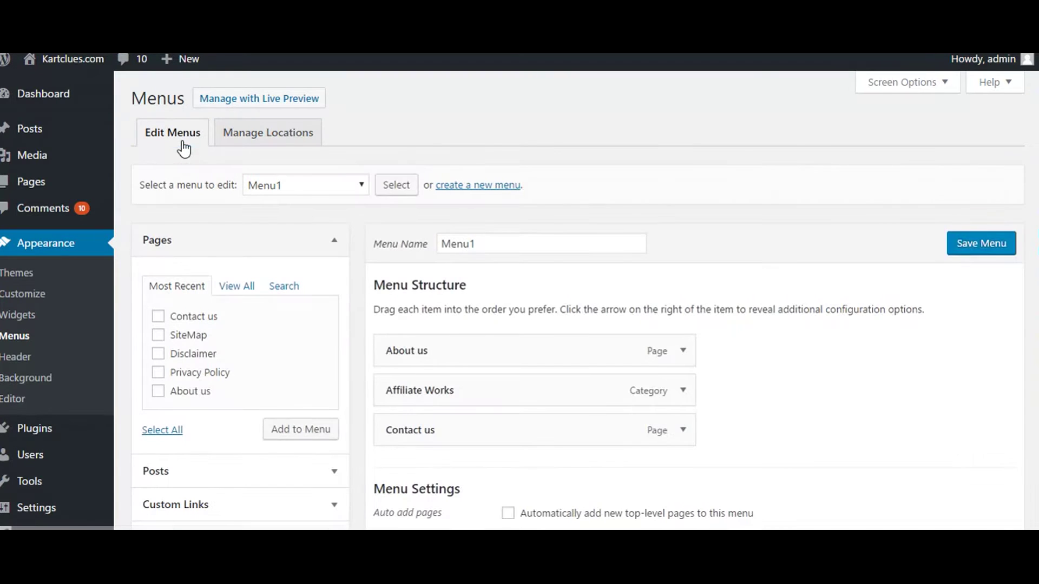
pyautogui.doubleClick(572, 245)
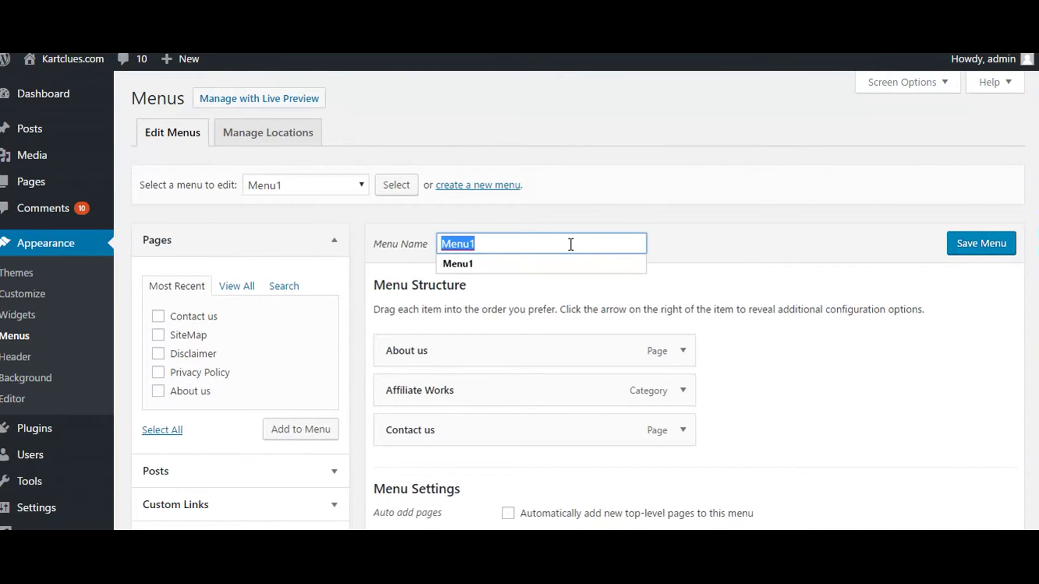
pyautogui.click(761, 242)
pyautogui.click(356, 185)
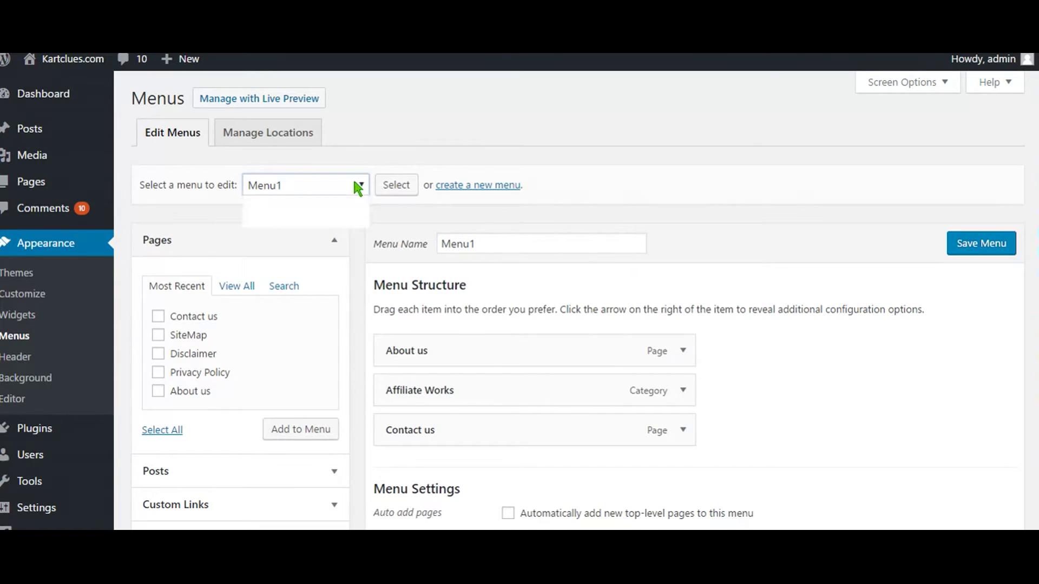
pyautogui.click(343, 205)
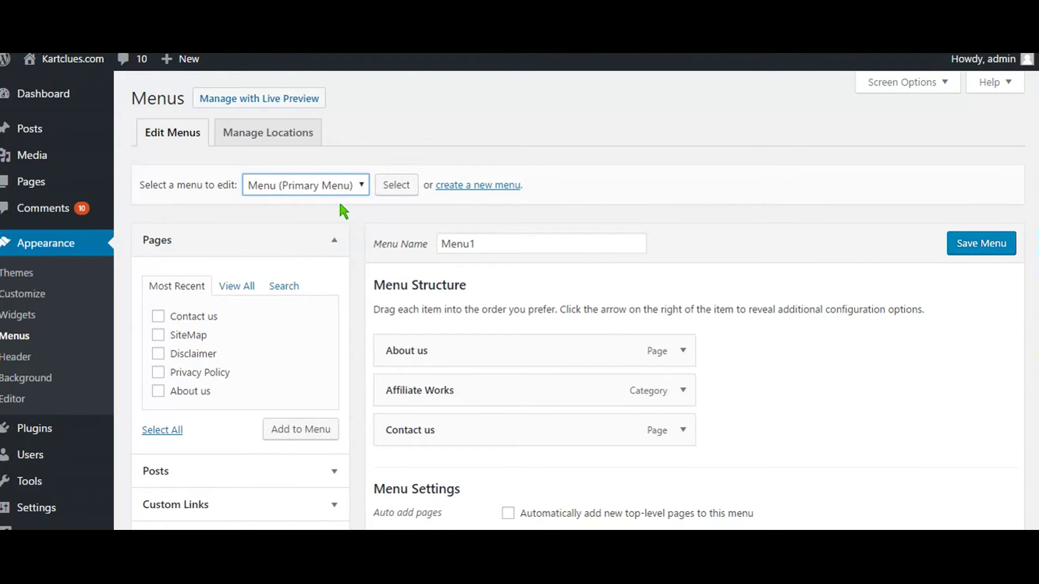
pyautogui.click(395, 185)
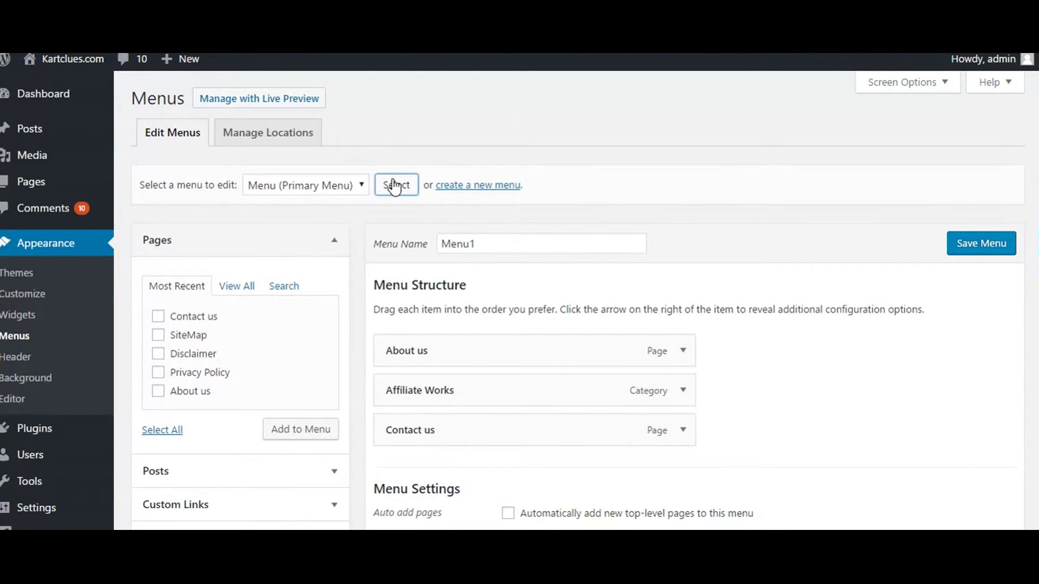
# Step: Remove the invalid Contact Us item from the primary menu's structure
pyautogui.scroll(-3, 424, 324)
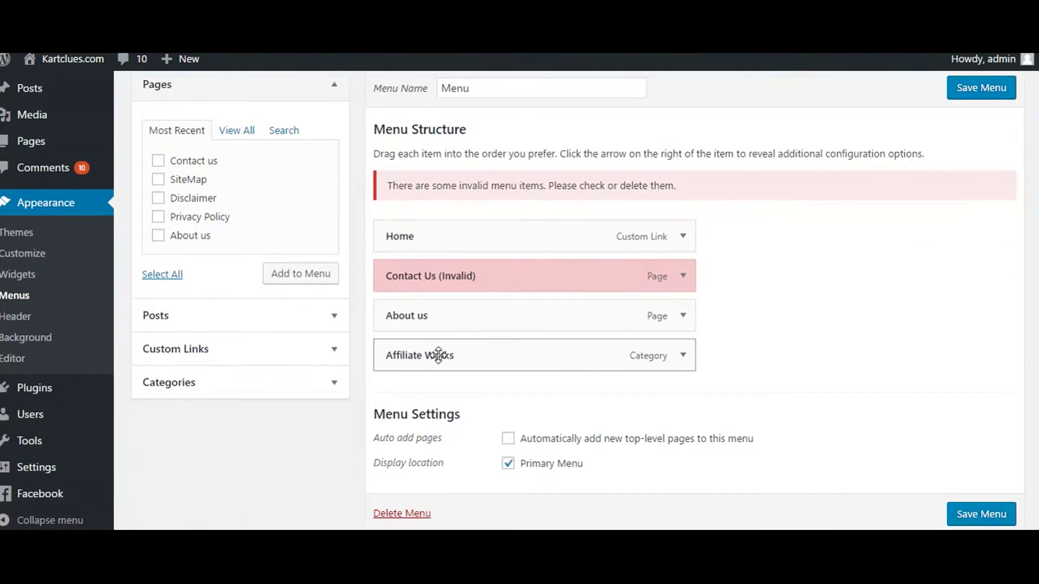
pyautogui.click(684, 276)
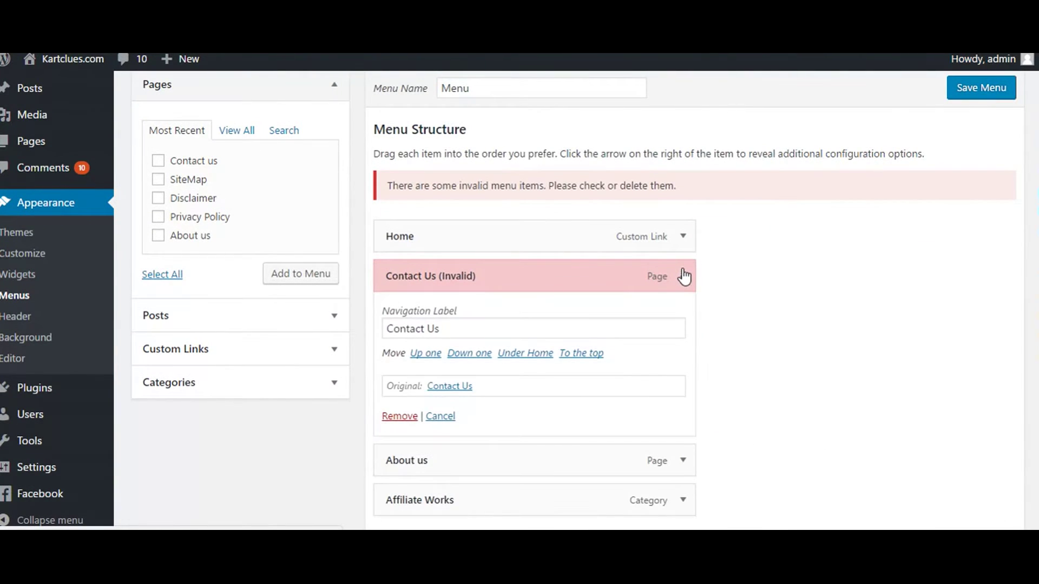
pyautogui.click(399, 416)
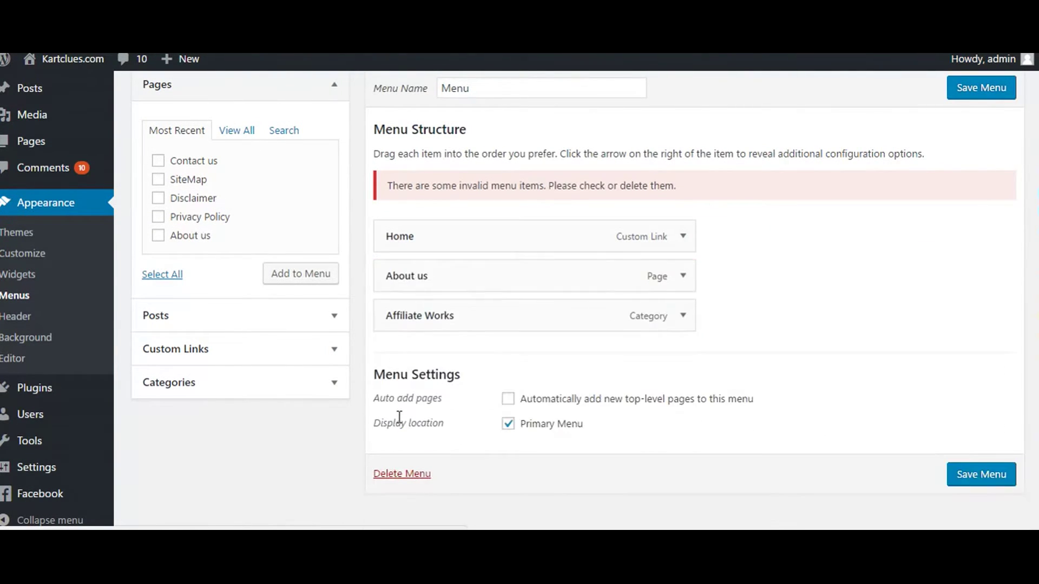
# Step: Add the newly published Contact us page to the primary menu and save the menu
pyautogui.click(158, 160)
pyautogui.click(283, 272)
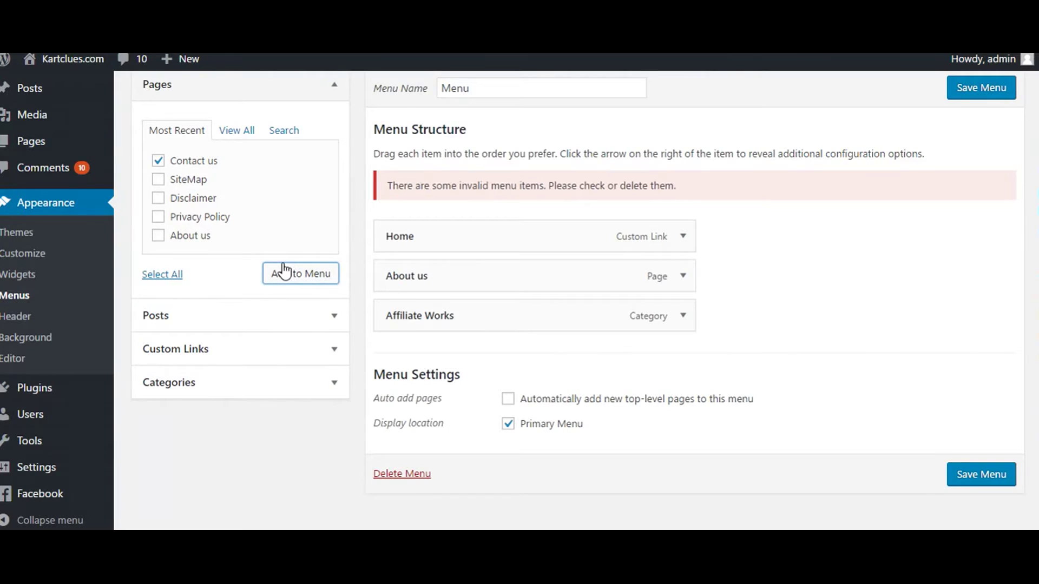
pyautogui.click(295, 273)
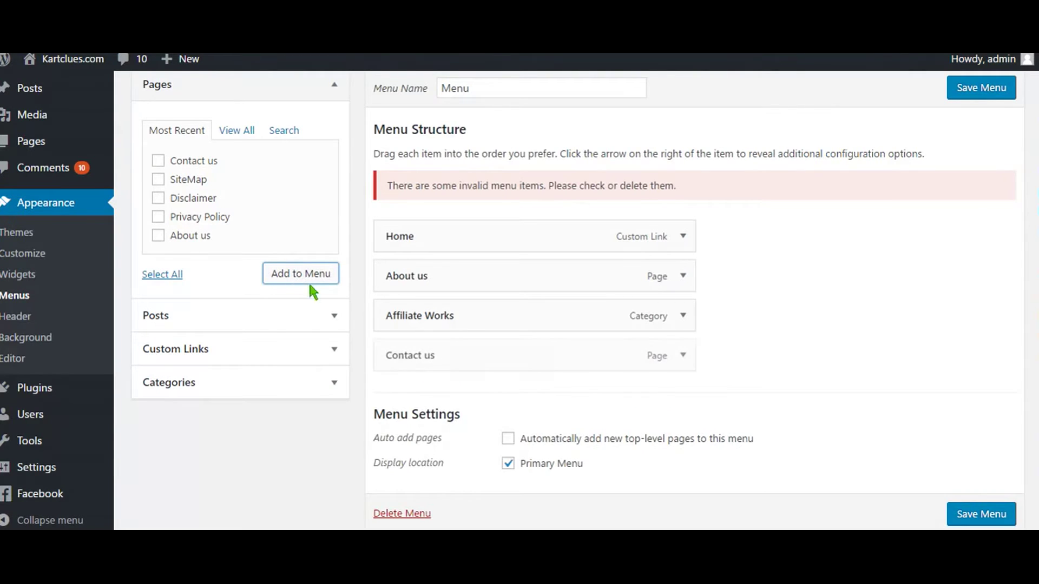
pyautogui.click(988, 94)
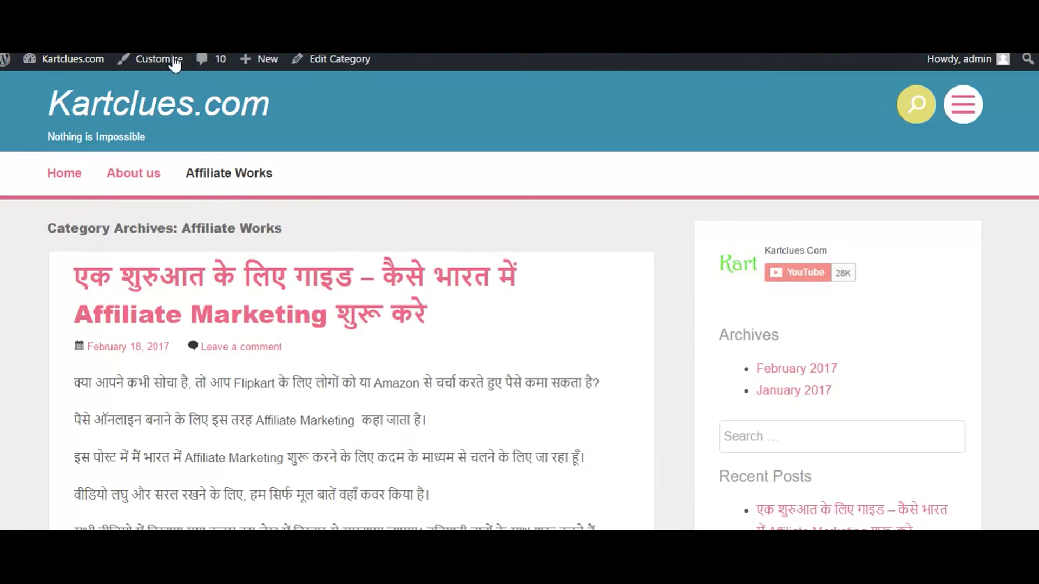
# Step: Reload the blog's front end and open the Contact us page from its navigation
pyautogui.press('F5')
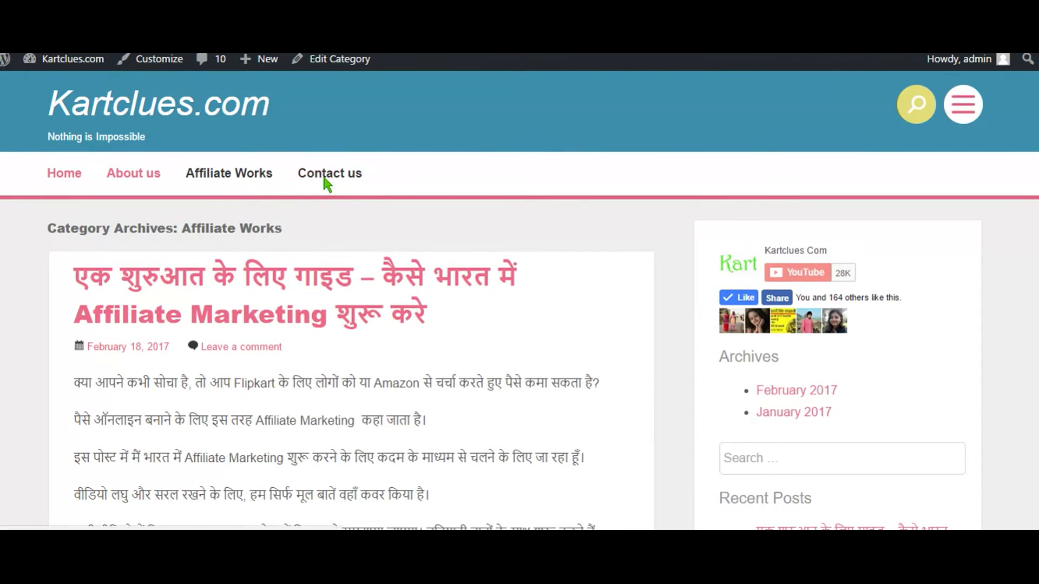
pyautogui.click(327, 175)
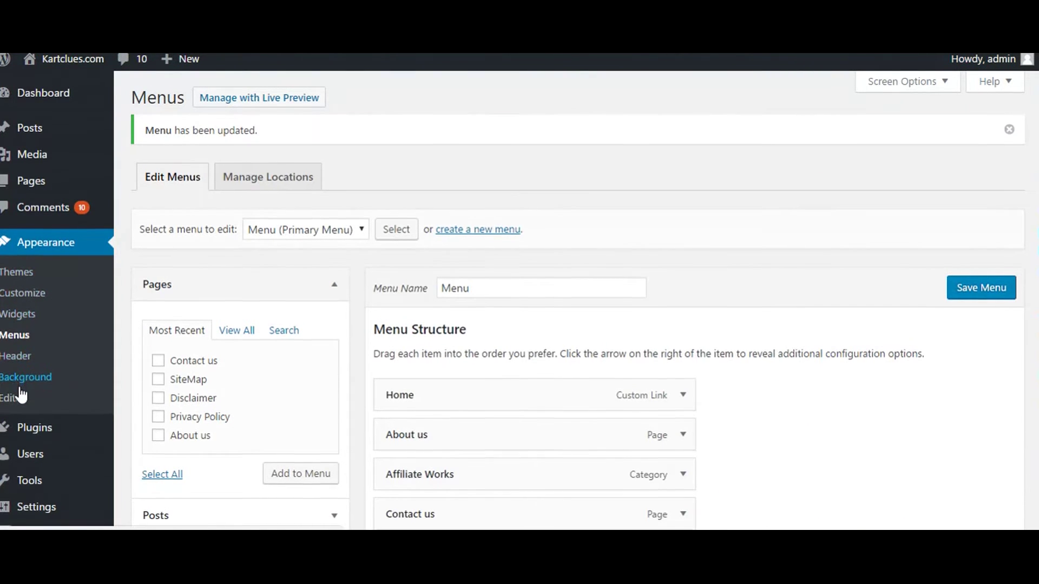
pyautogui.scroll(-2, 22, 336)
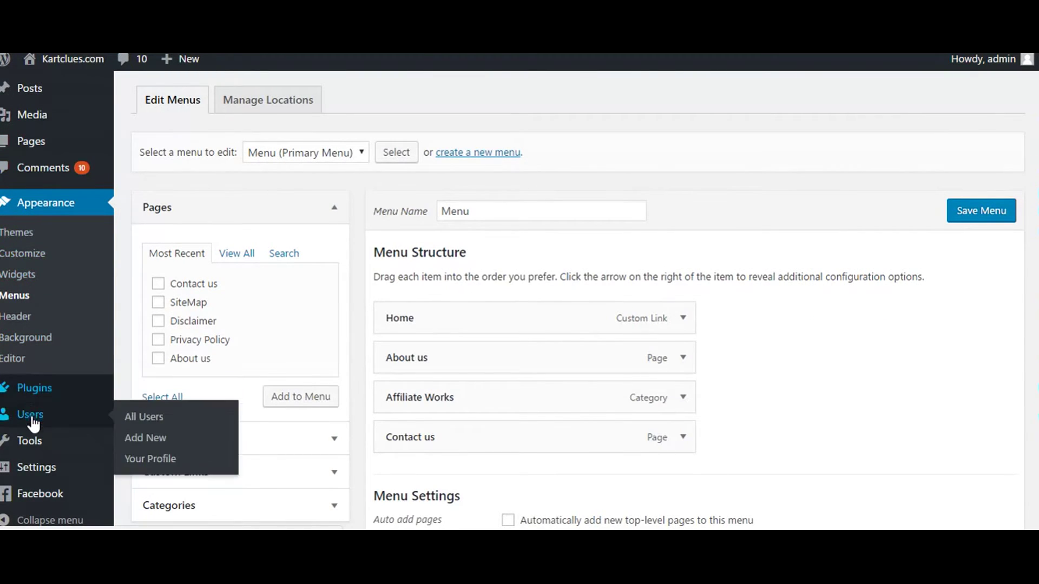
# Step: Look over the existing pages, go to adding new plugins and search for "contact form 7"
pyautogui.moveTo(32, 155)
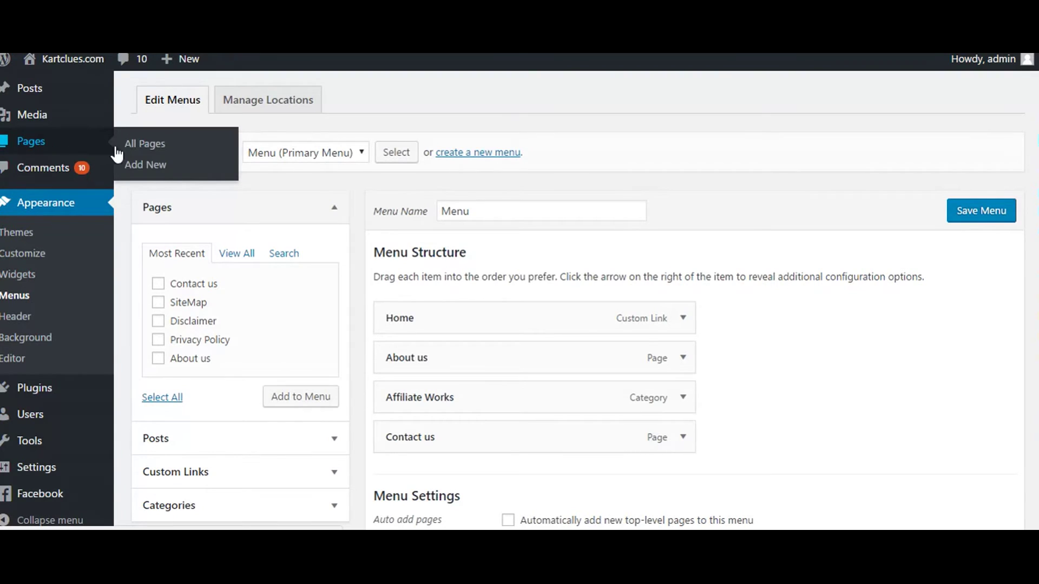
pyautogui.click(145, 144)
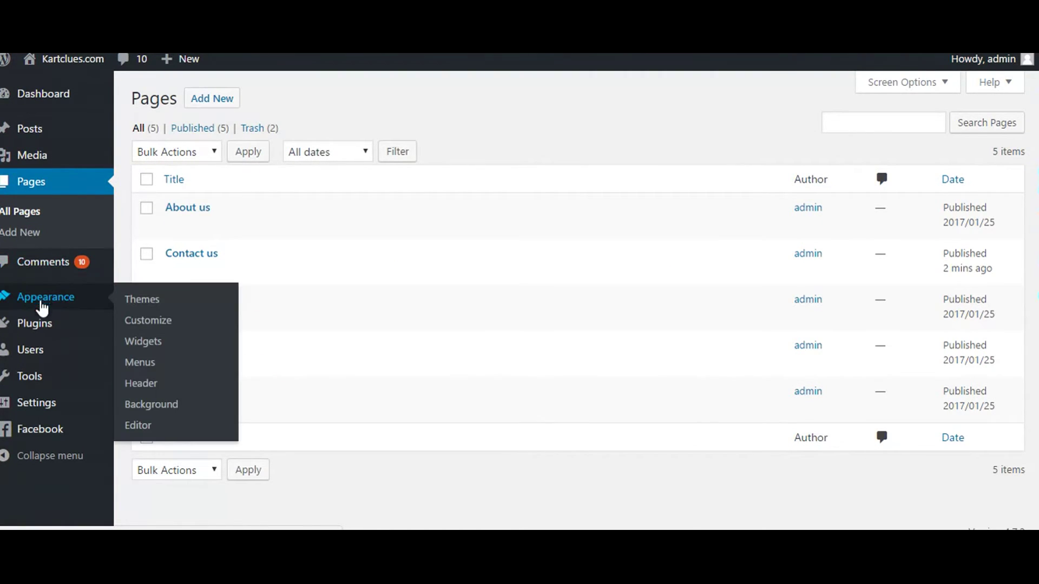
pyautogui.moveTo(45, 327)
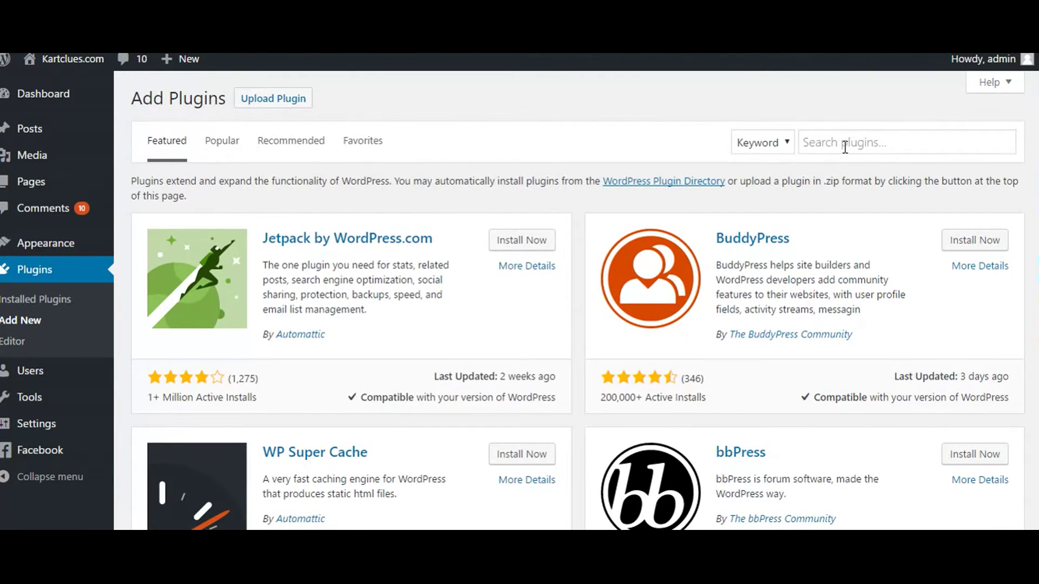
pyautogui.click(844, 143)
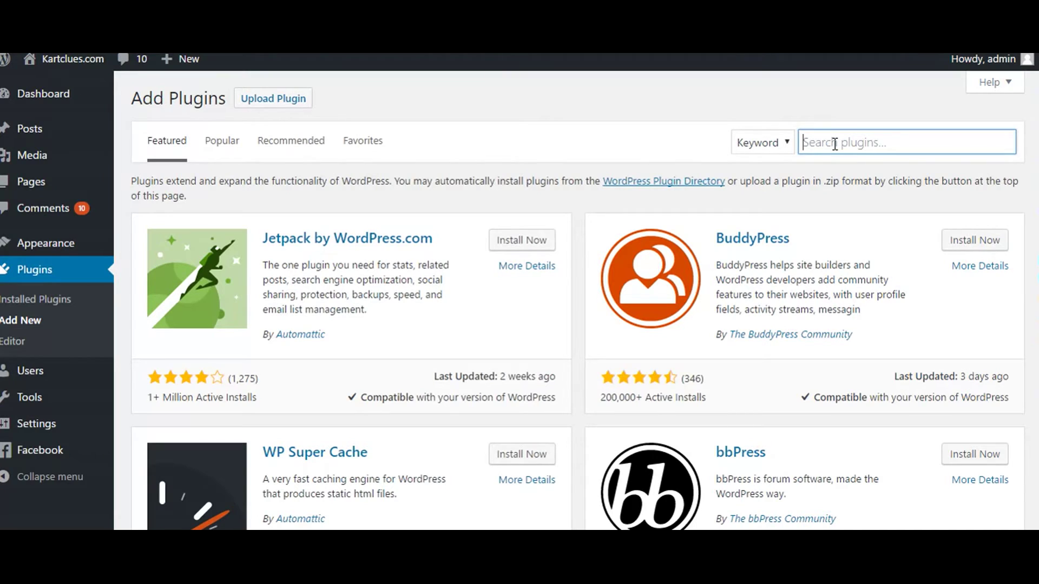
pyautogui.write('conta')
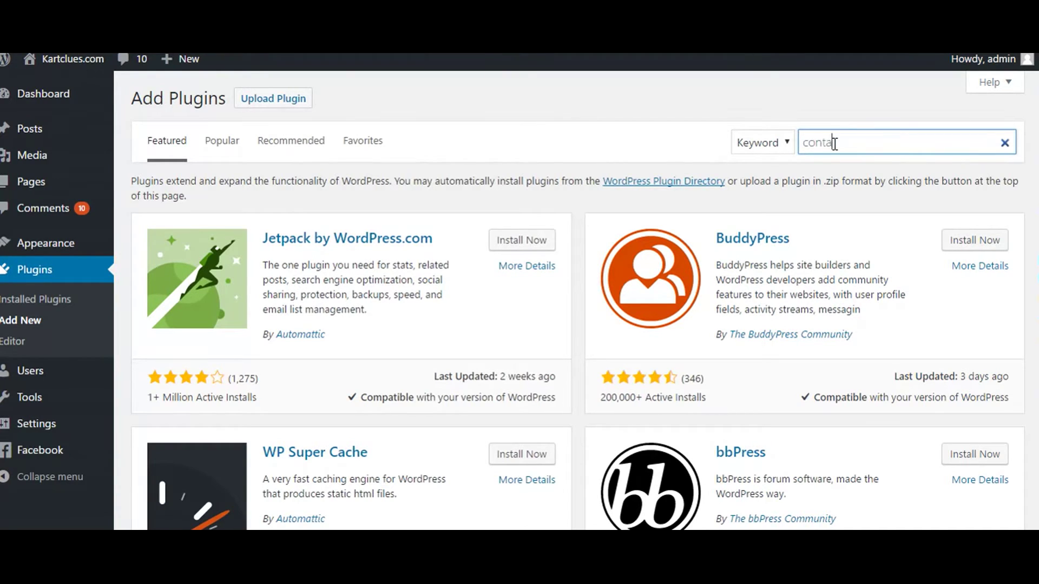
pyautogui.write('ct')
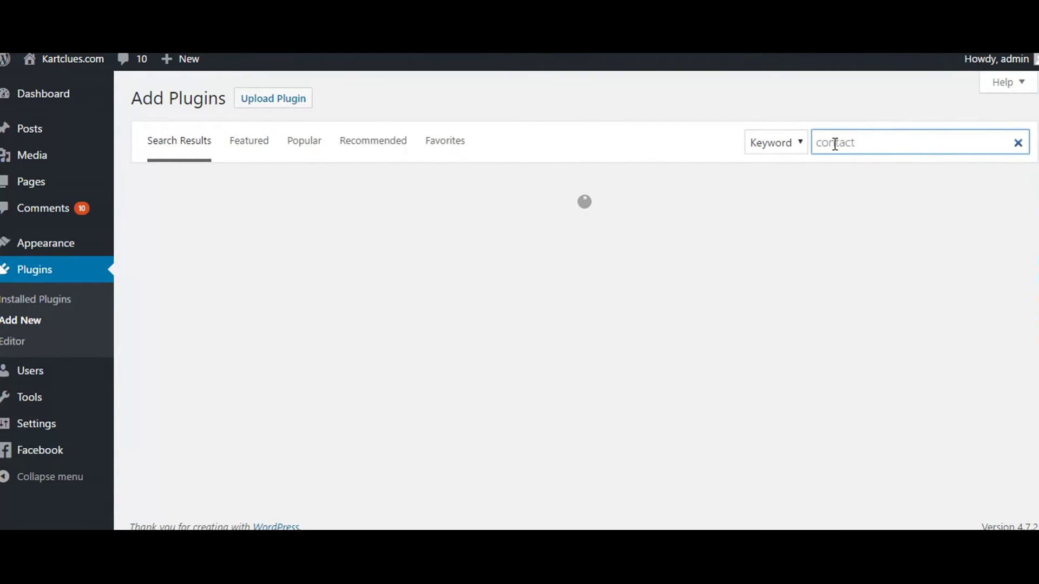
pyautogui.write(' form 7')
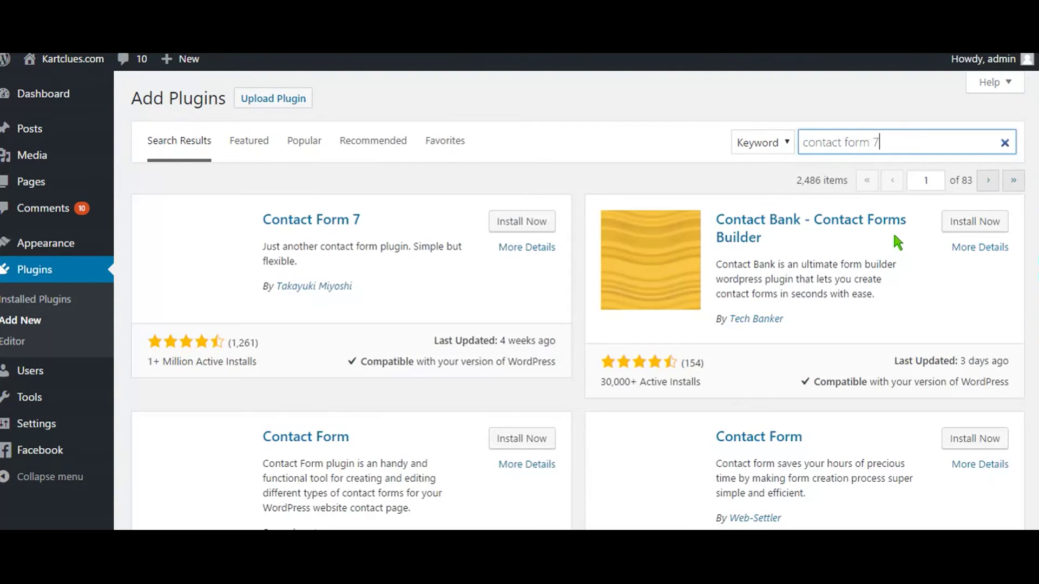
# Step: Install and activate the Contact Form 7 plugin and open its settings
pyautogui.click(532, 222)
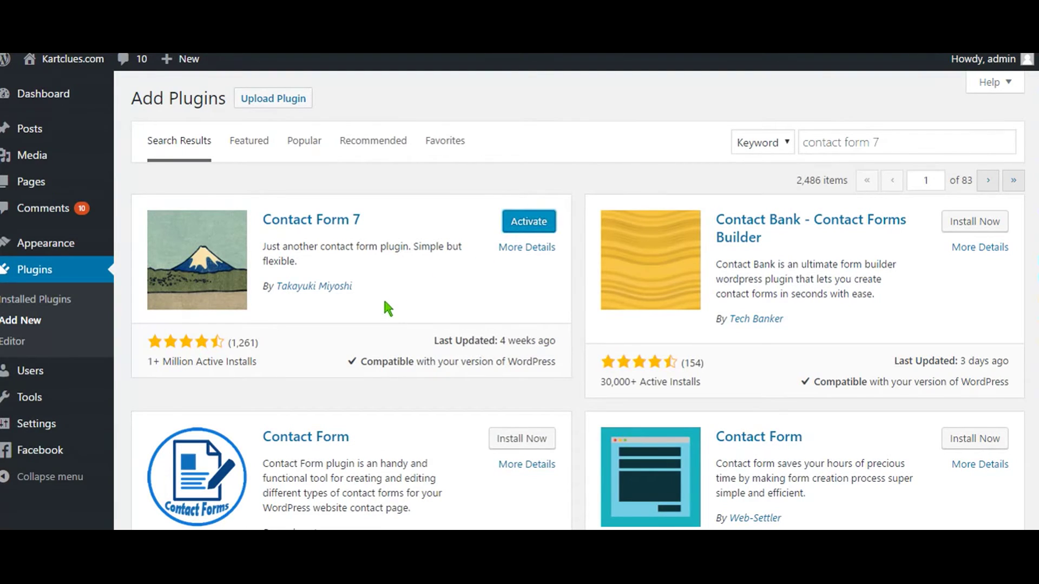
pyautogui.click(548, 223)
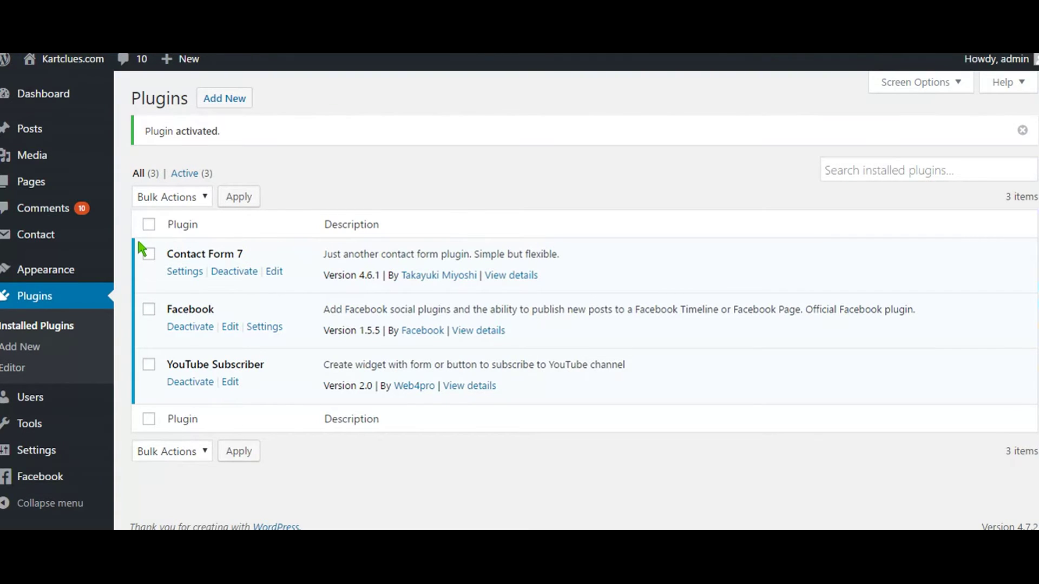
pyautogui.click(191, 276)
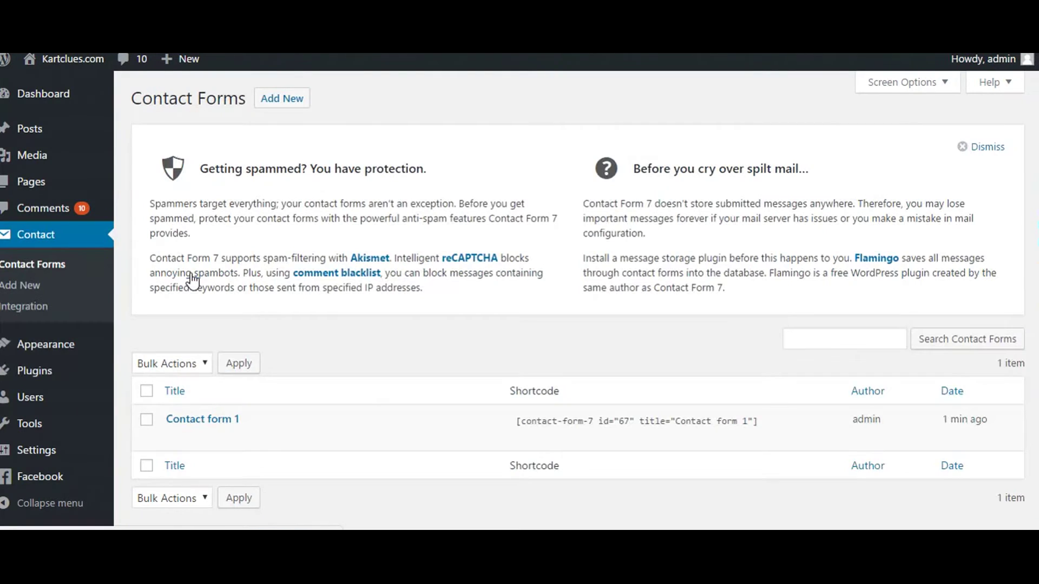
# Step: Copy the shortcode of Contact form 1 from the contact forms list
pyautogui.scroll(-1, 676, 263)
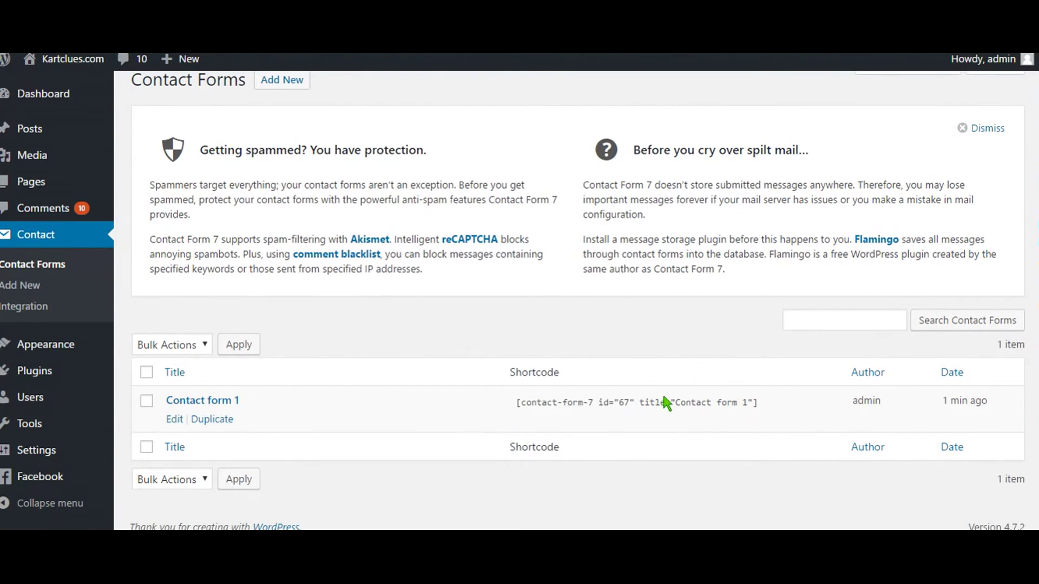
pyautogui.click(578, 405)
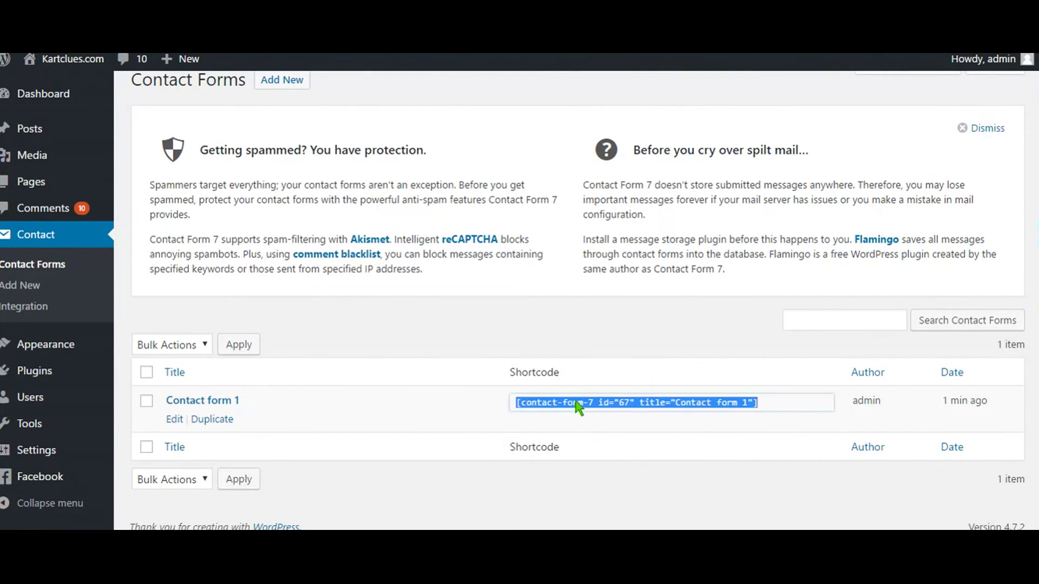
pyautogui.rightClick(578, 406)
pyautogui.click(608, 412)
pyautogui.rightClick(611, 410)
pyautogui.click(641, 413)
# Step: Open the existing Contact us page for editing from the list of all pages
pyautogui.moveTo(51, 184)
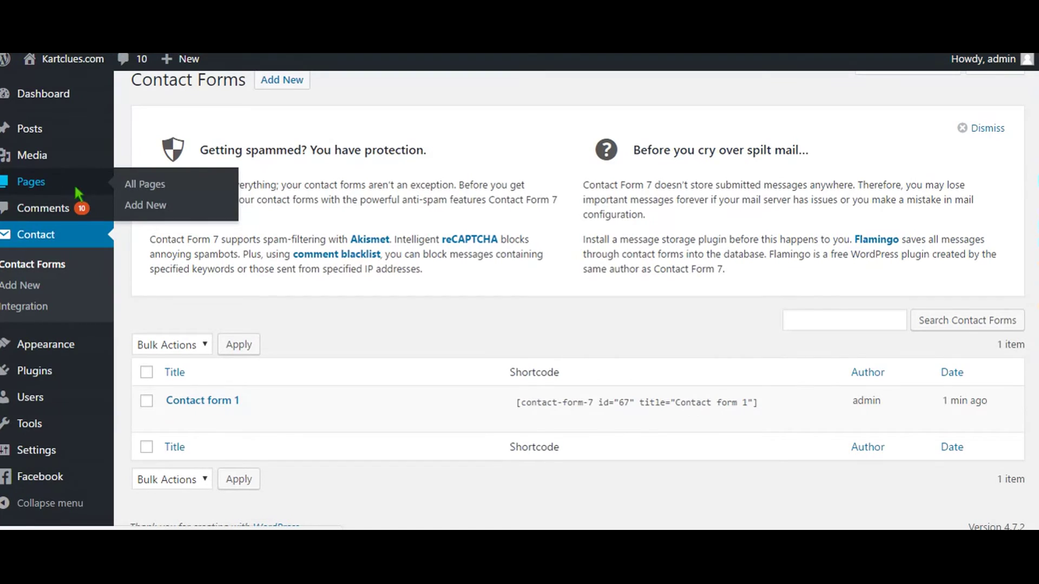
pyautogui.click(171, 189)
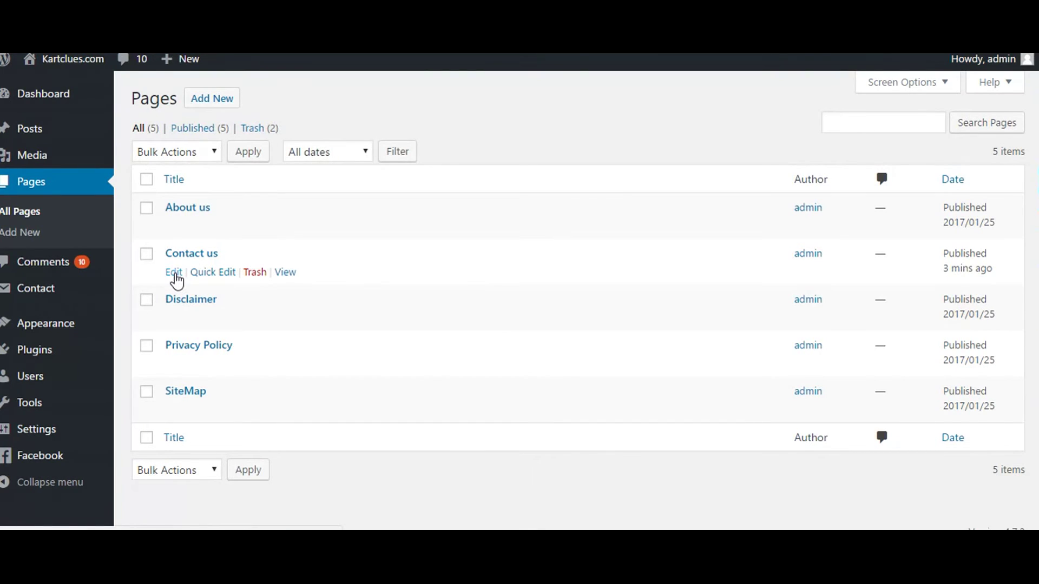
pyautogui.click(174, 272)
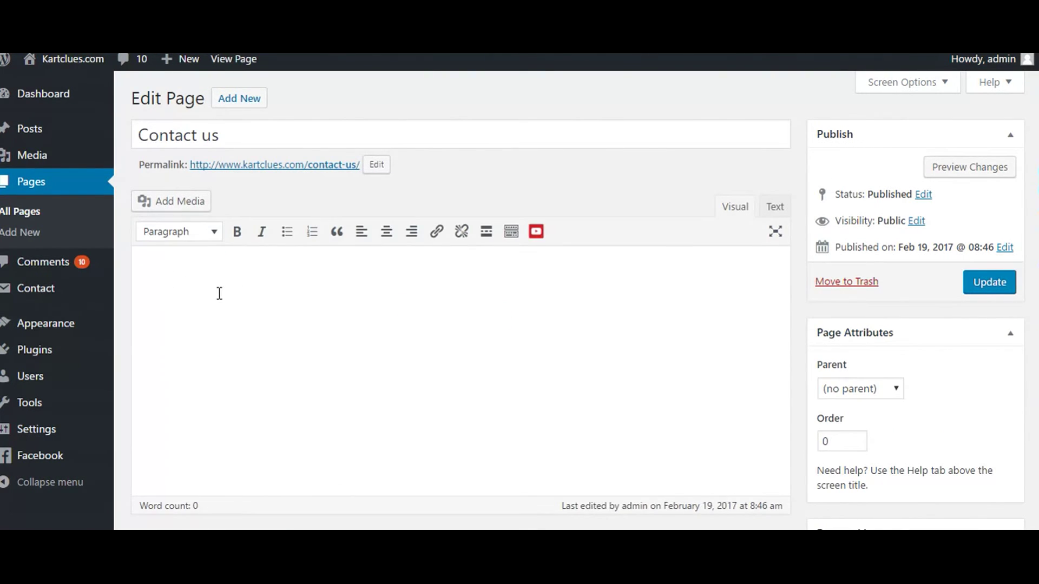
# Step: Paste the shortcode [contact-form-7 id="67" title="Contact form 1"] into the page body in Text mode and update the page
pyautogui.click(227, 294)
pyautogui.rightClick(232, 294)
pyautogui.click(497, 312)
pyautogui.click(774, 209)
pyautogui.rightClick(234, 299)
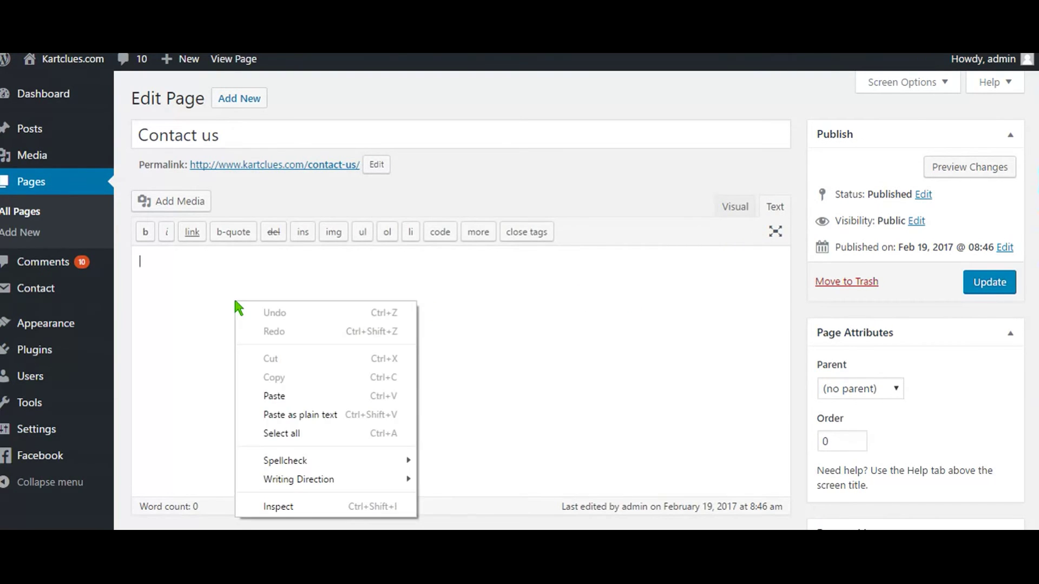
pyautogui.click(274, 397)
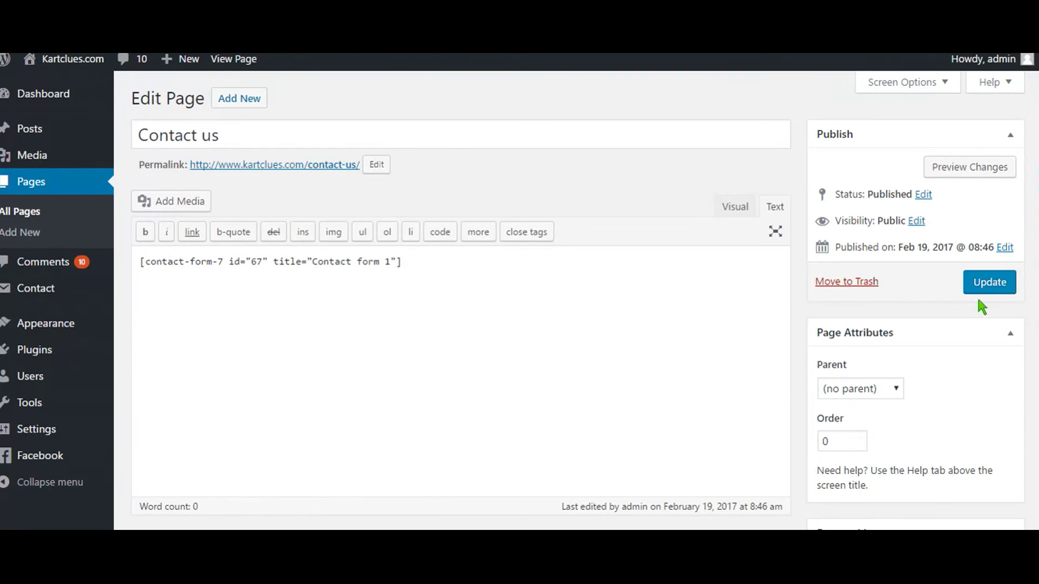
pyautogui.click(999, 283)
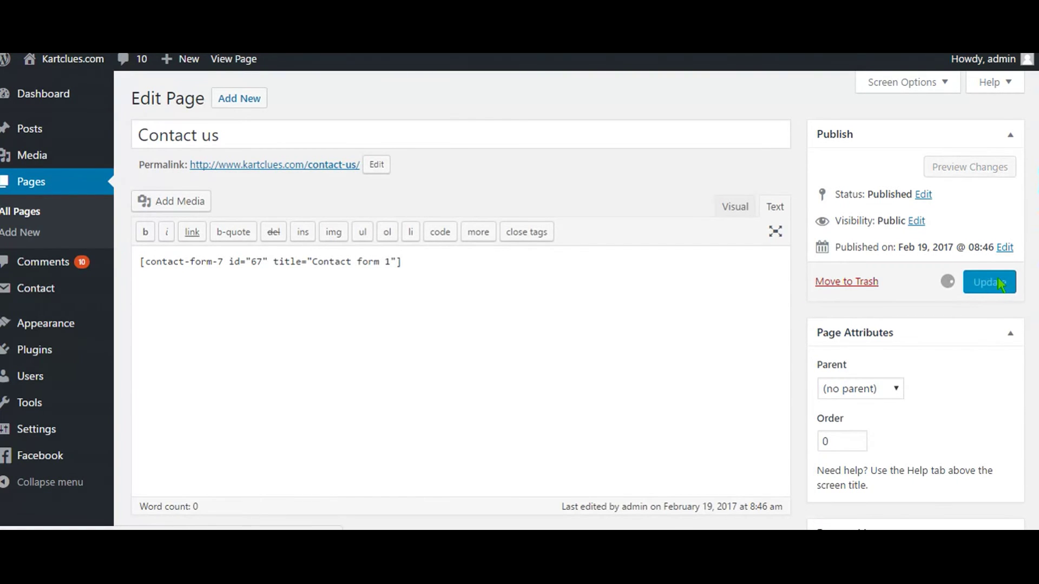
# Step: View the updated Contact us page on the site and examine the form from the name field to the send button
pyautogui.click(274, 210)
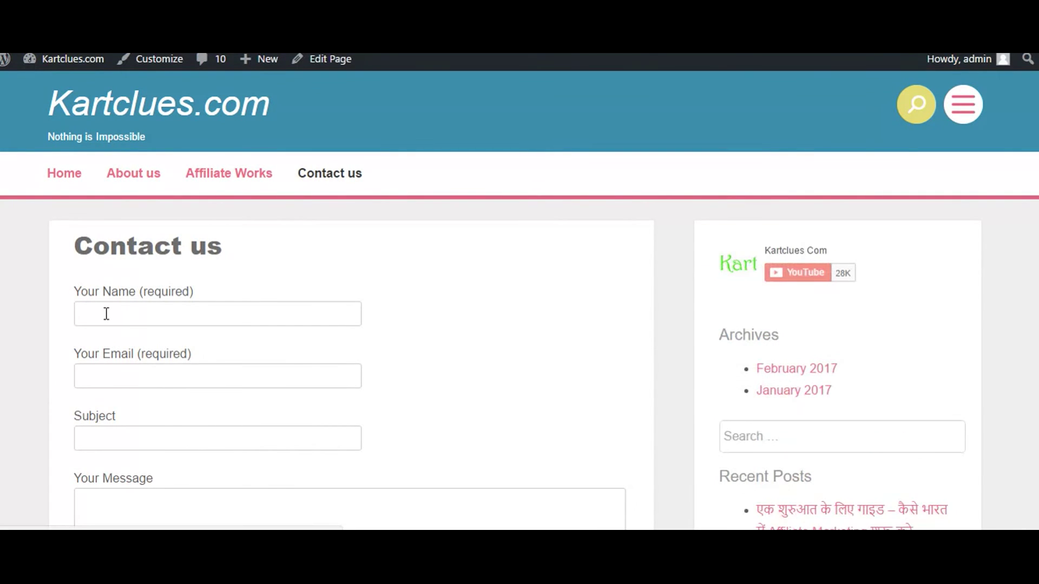
pyautogui.click(105, 311)
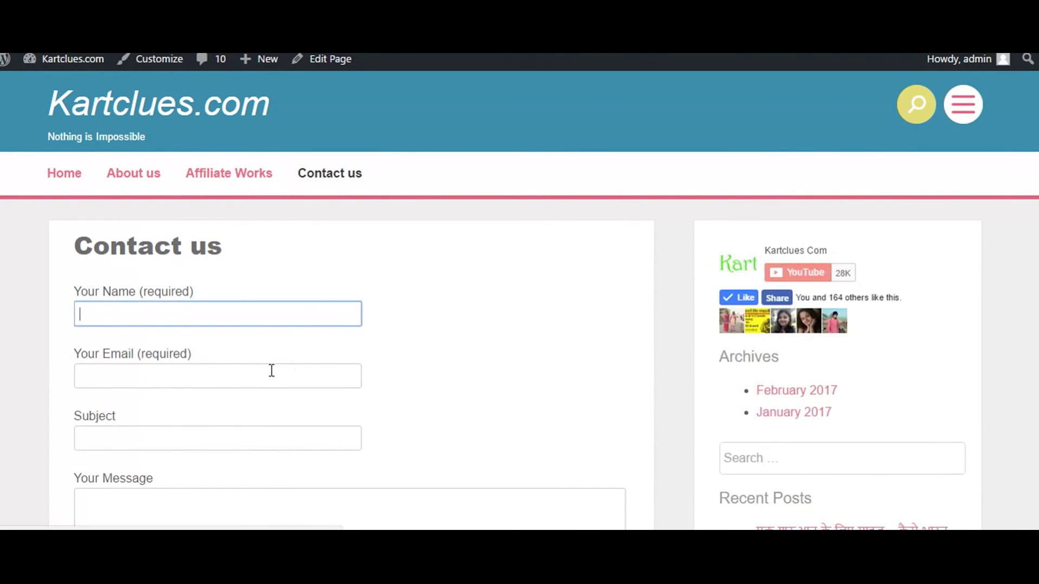
pyautogui.click(272, 370)
pyautogui.scroll(-3, 185, 452)
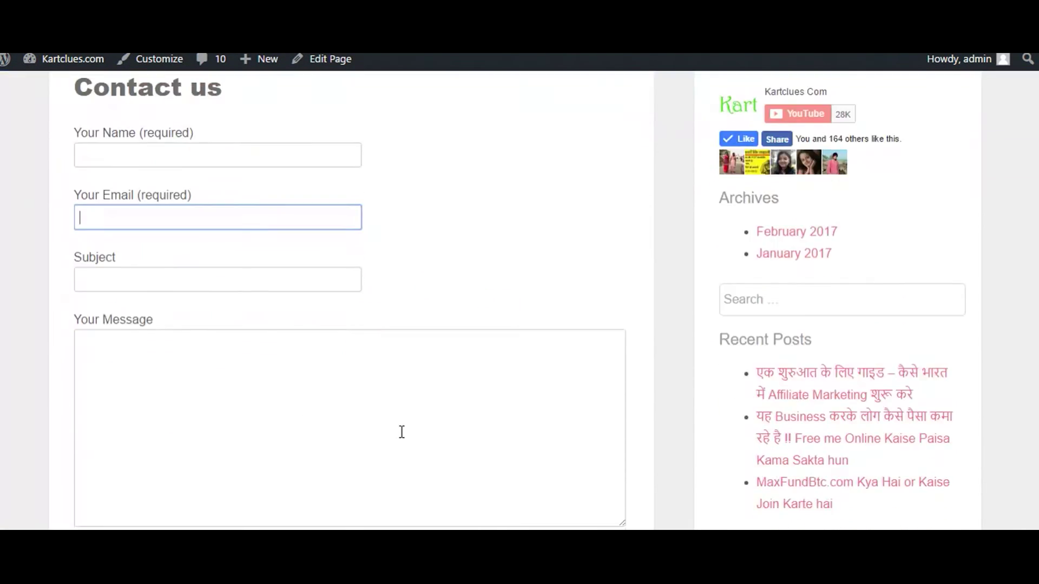
pyautogui.scroll(-3, 575, 364)
pyautogui.scroll(-3, 559, 341)
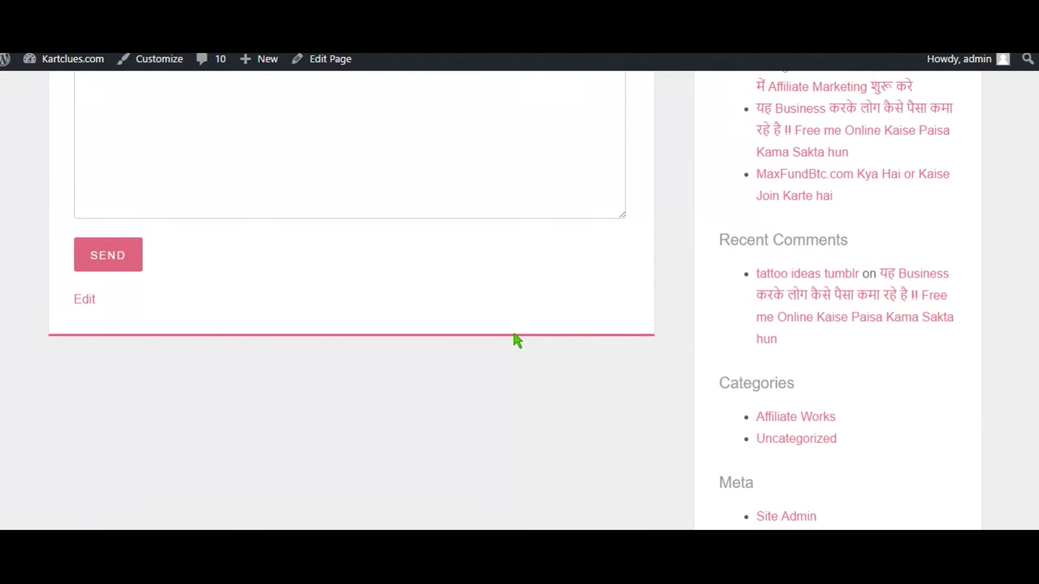
pyautogui.scroll(9, 514, 339)
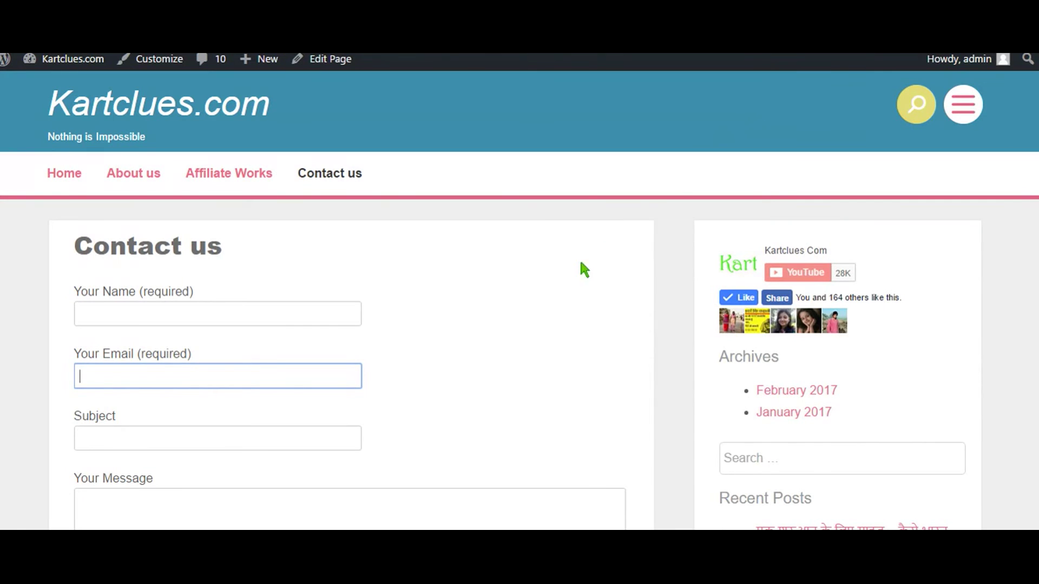
pyautogui.click(501, 271)
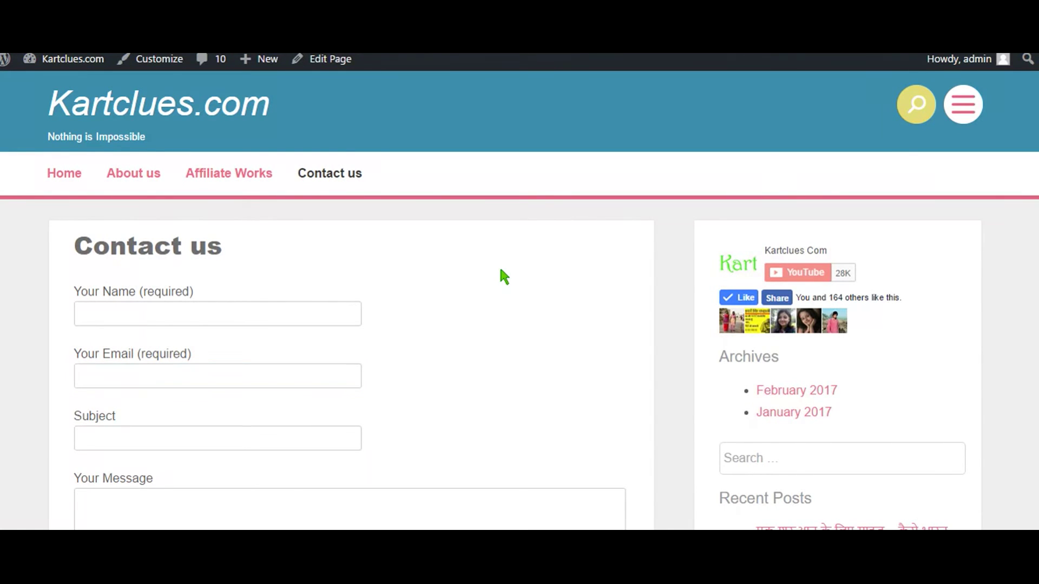